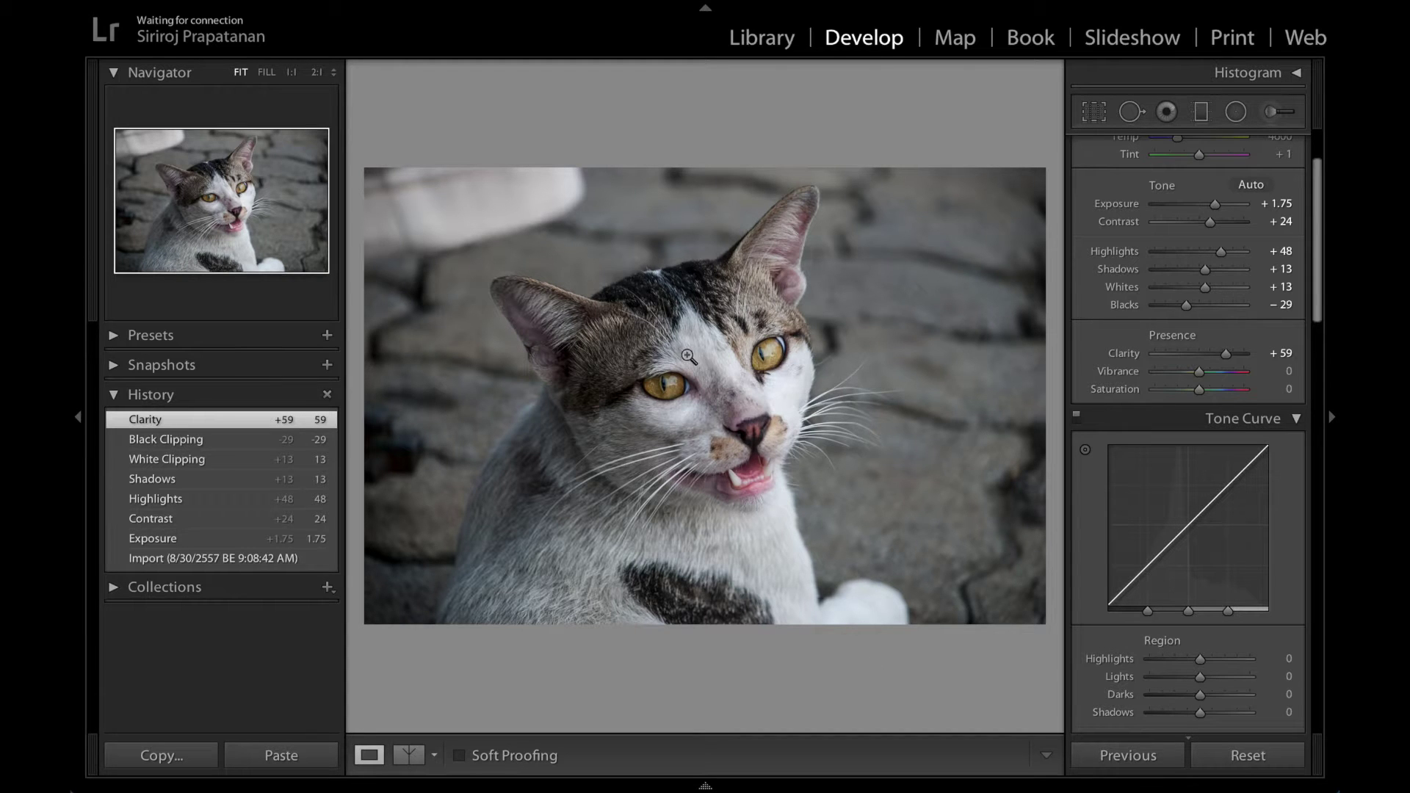
# Return the cat photo to its Import history state, discarding all earlier tone edits
pyautogui.click(705, 386)
pyautogui.click(731, 385)
pyautogui.click(193, 560)
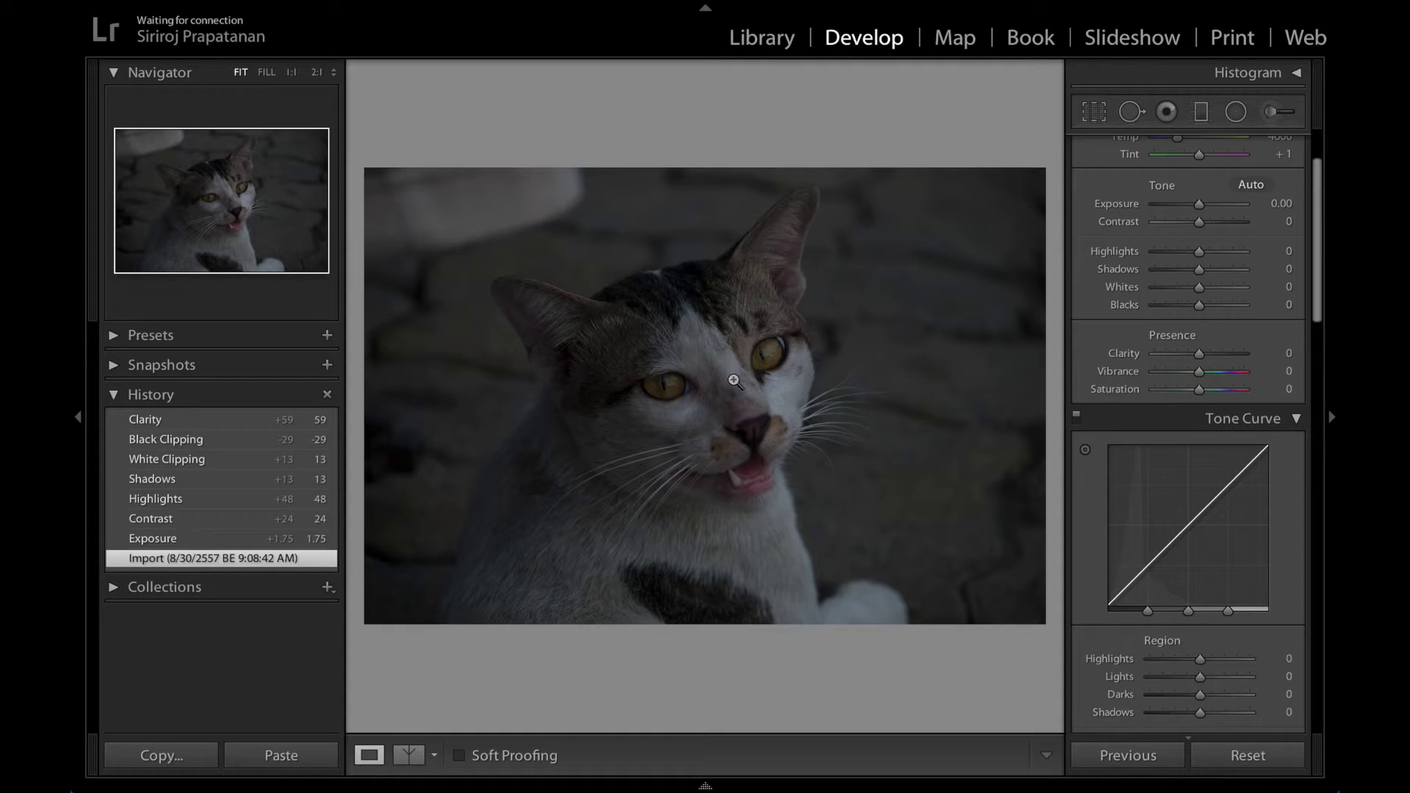
# Raise the cat photo's Exposure to +1.90 after briefly checking the histogram
pyautogui.scroll(5, 1172, 387)
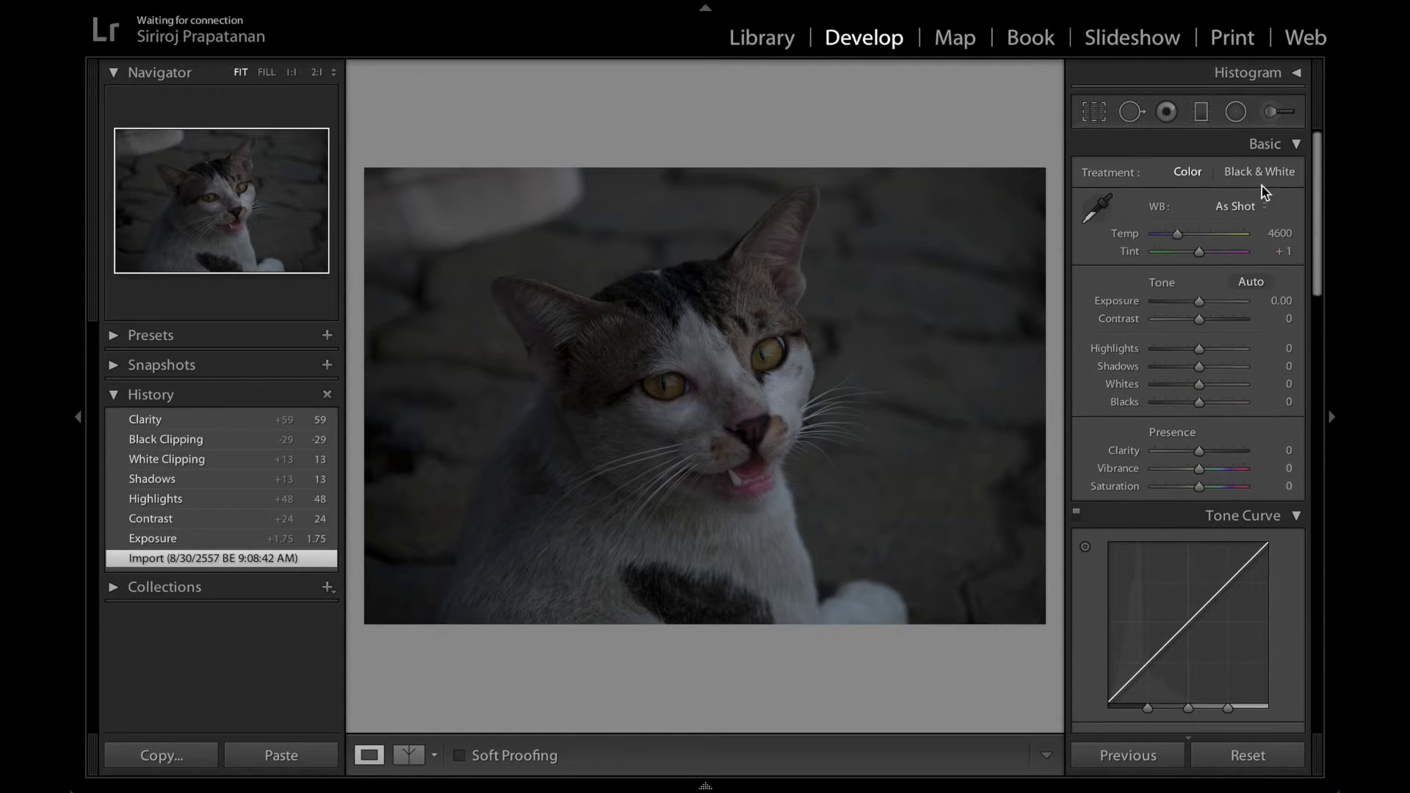
pyautogui.click(1286, 77)
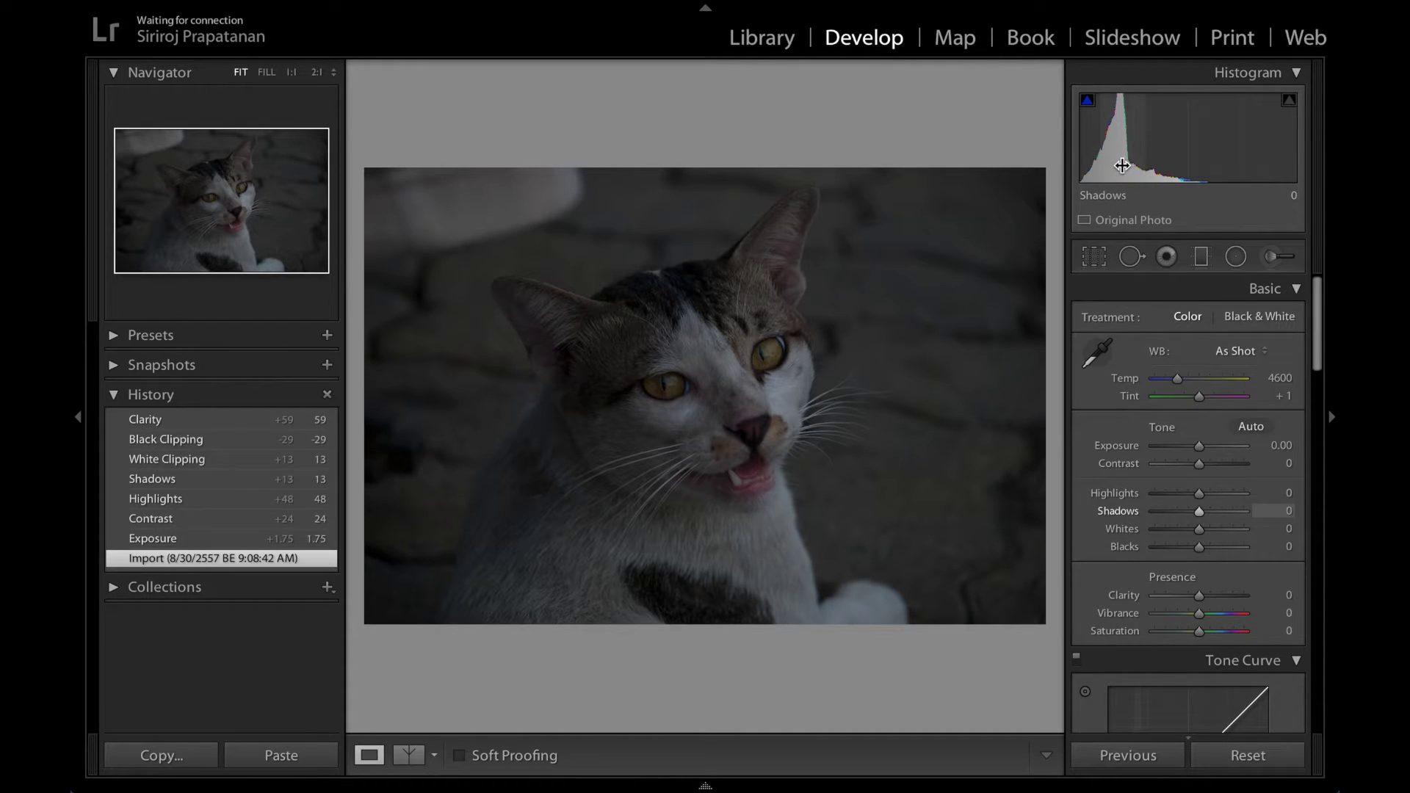
pyautogui.click(1296, 73)
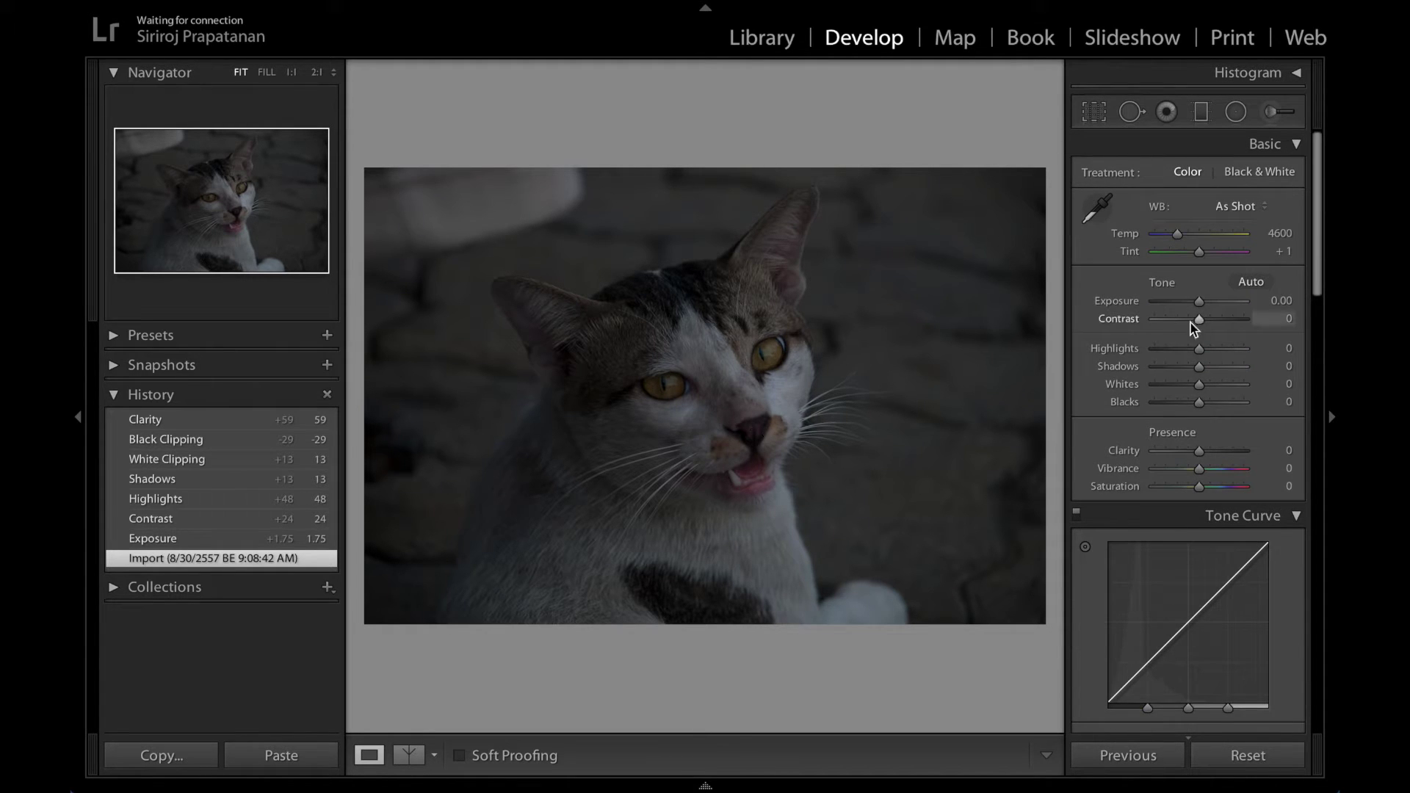
pyautogui.moveTo(1198, 301); pyautogui.dragTo(1217, 303)
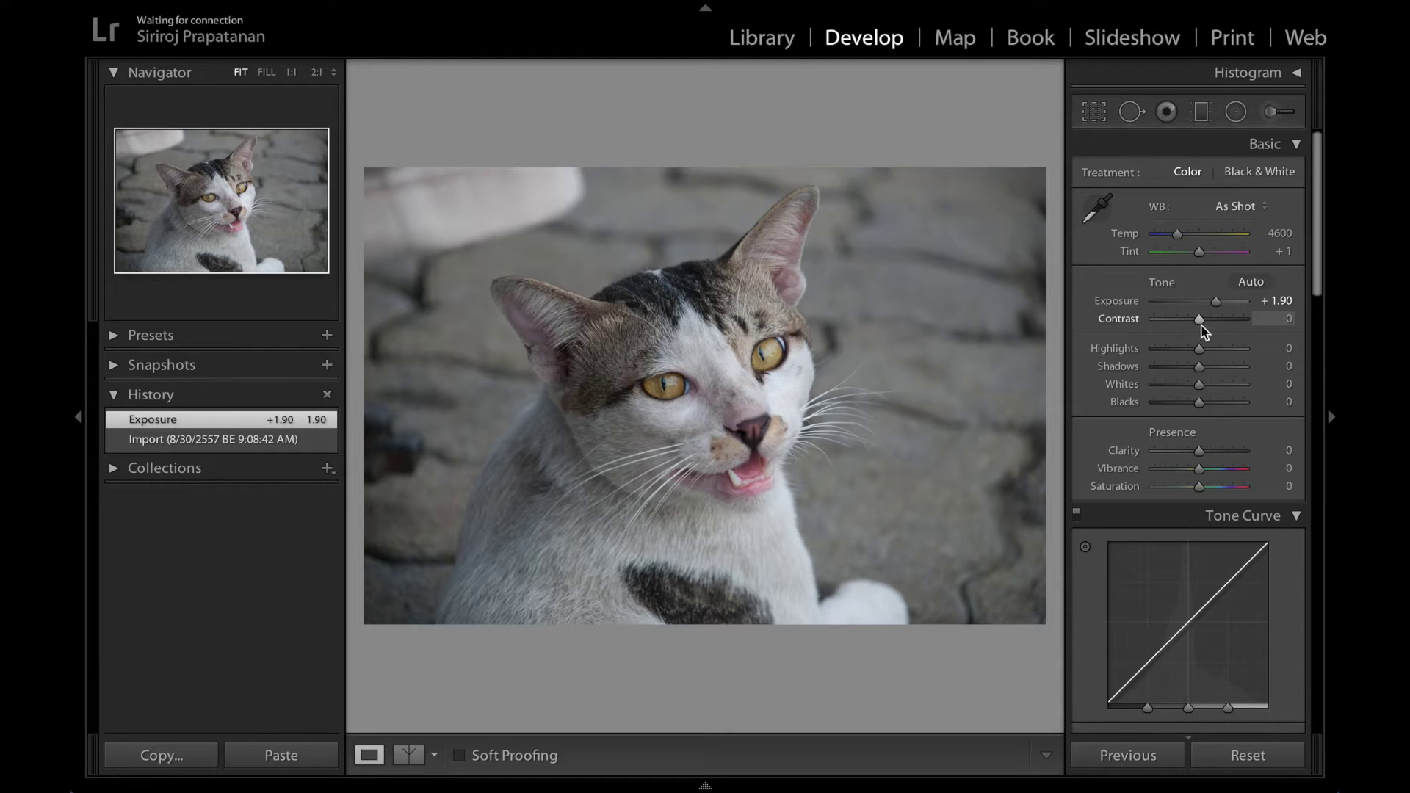
# Settle the cat photo's Contrast at +20 after trying the slider's low end
pyautogui.moveTo(1198, 321)
pyautogui.mouseDown()
pyautogui.moveTo(1223, 323)
pyautogui.moveTo(1156, 323)
pyautogui.mouseUp()
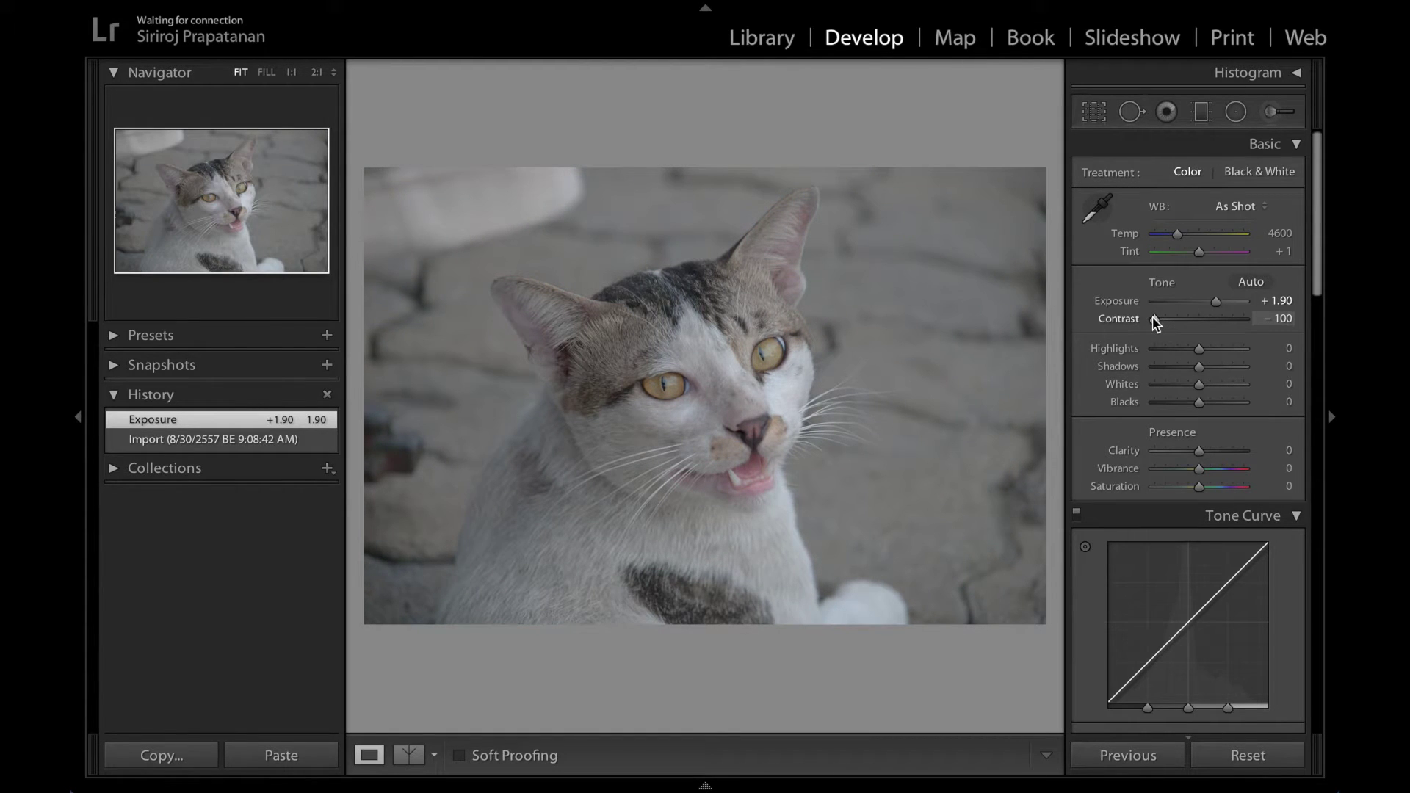
pyautogui.moveTo(1156, 323); pyautogui.dragTo(1215, 324)
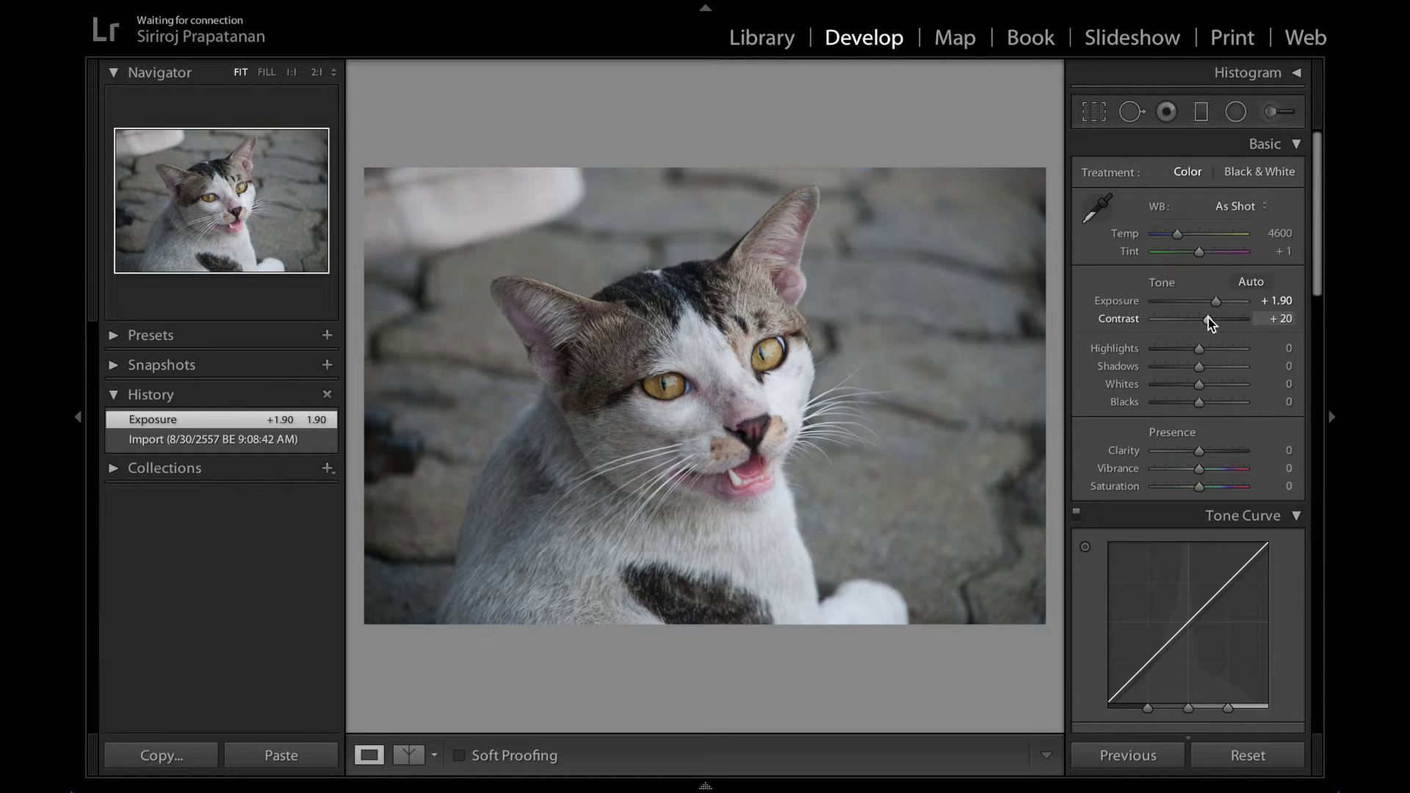
pyautogui.moveTo(1210, 323); pyautogui.dragTo(1208, 324)
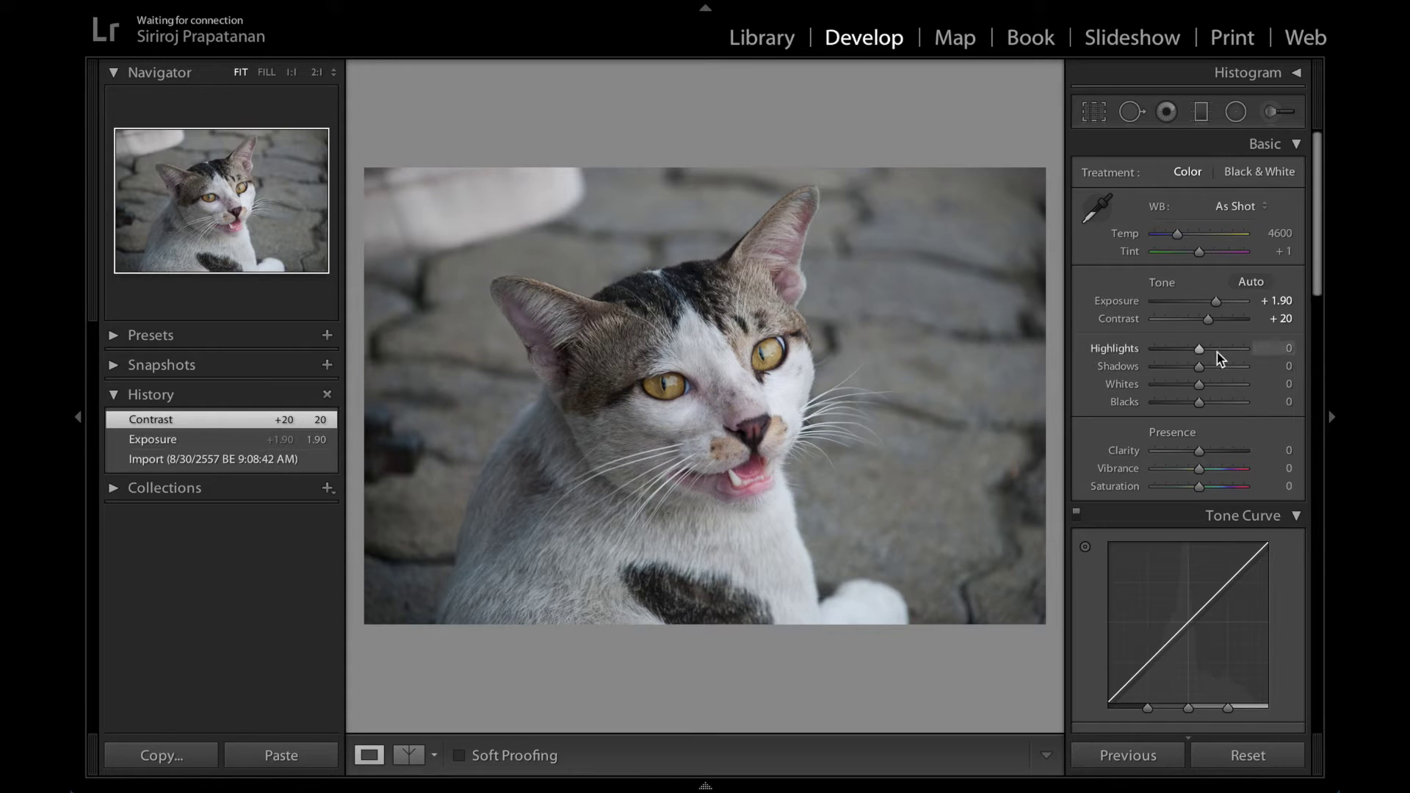
# Try Highlights values around -6 while inspecting the cat's eye at 1:1 zoom
pyautogui.moveTo(1200, 350)
pyautogui.mouseDown()
pyautogui.moveTo(1173, 349)
pyautogui.moveTo(1198, 351)
pyautogui.mouseUp()
pyautogui.moveTo(1212, 355); pyautogui.dragTo(1196, 350)
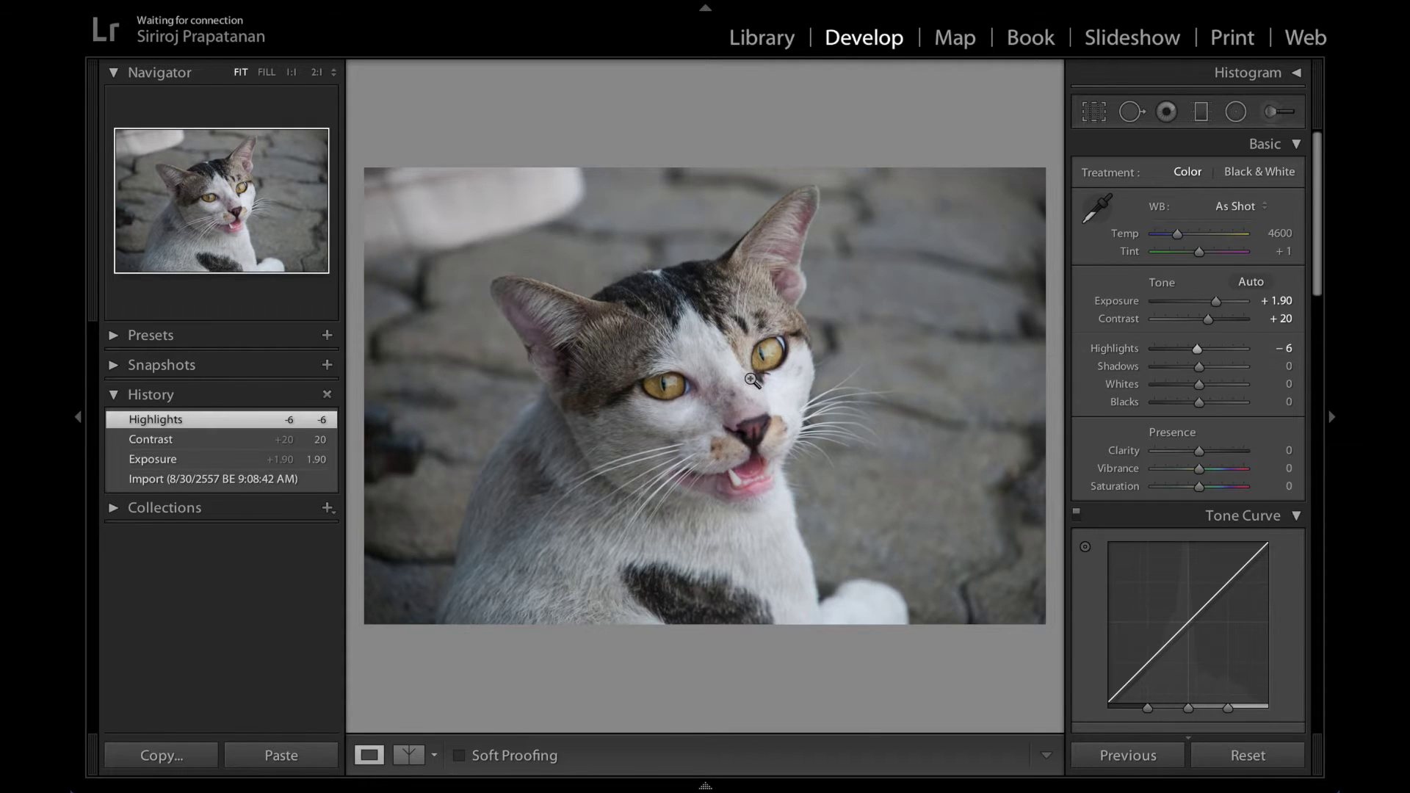
pyautogui.click(753, 381)
pyautogui.moveTo(903, 370); pyautogui.dragTo(824, 408)
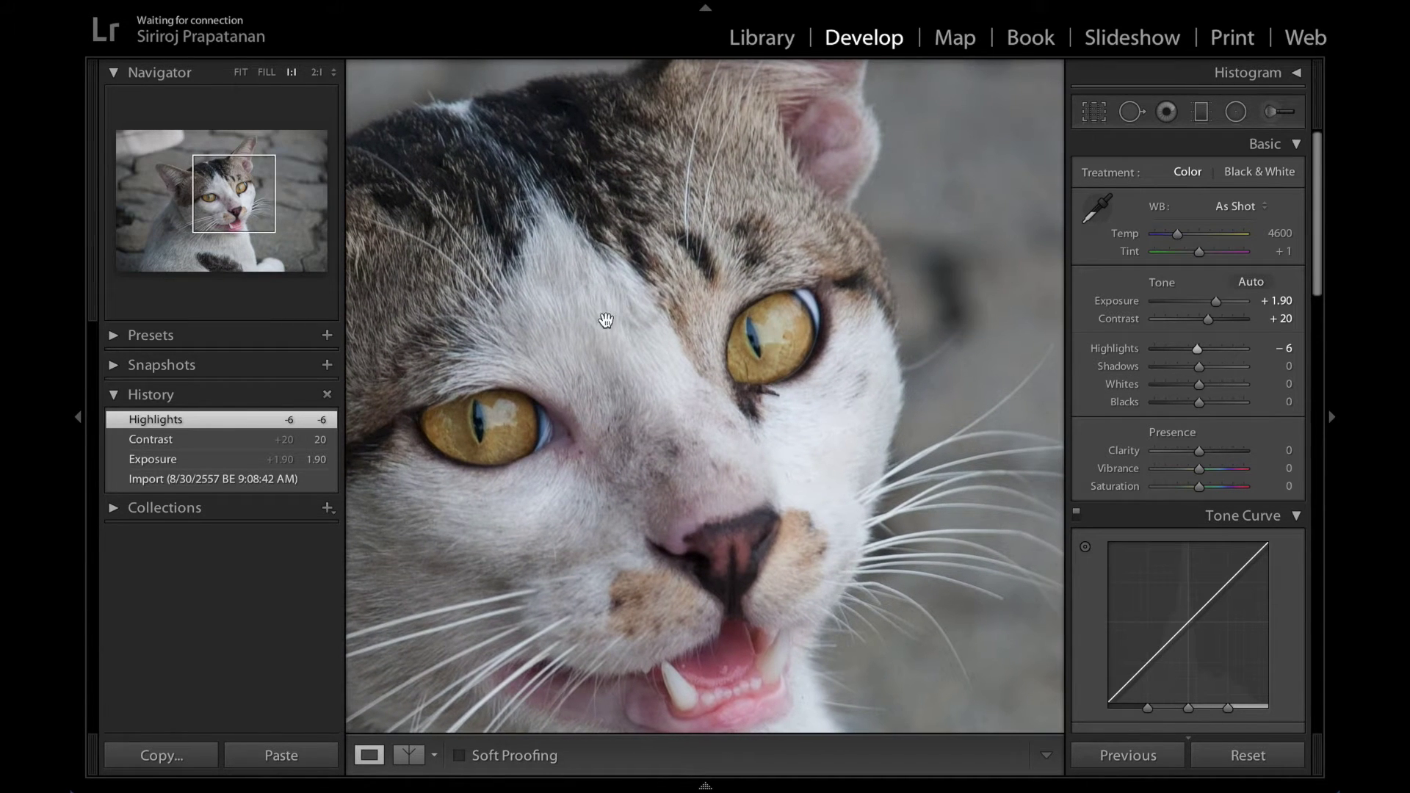
pyautogui.moveTo(1202, 358)
pyautogui.mouseDown()
pyautogui.moveTo(1241, 353)
pyautogui.moveTo(1212, 350)
pyautogui.mouseUp()
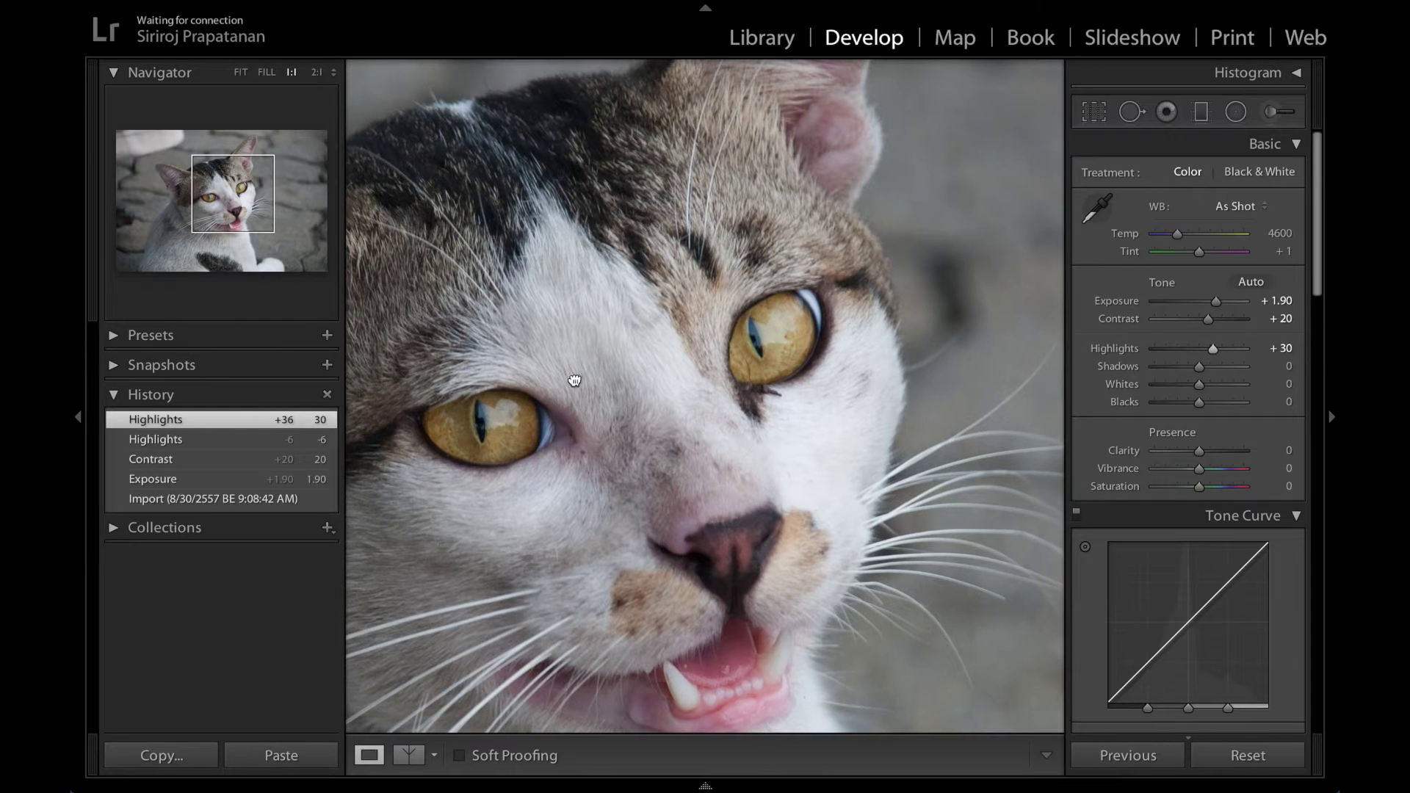
pyautogui.click(616, 320)
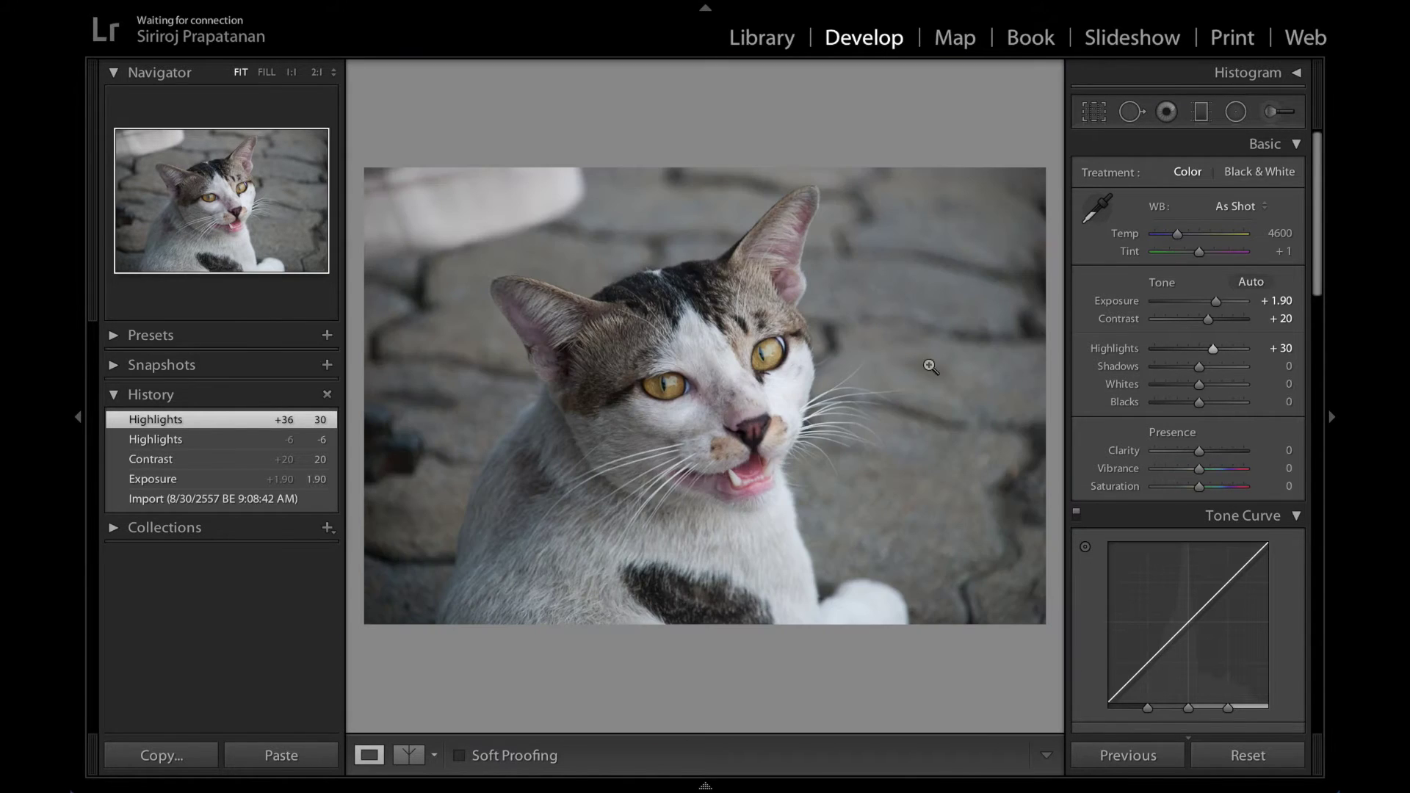
# Fine-tune Highlights to +14 and lower Shadows to -10
pyautogui.moveTo(1214, 349); pyautogui.dragTo(1140, 354)
pyautogui.click(714, 362)
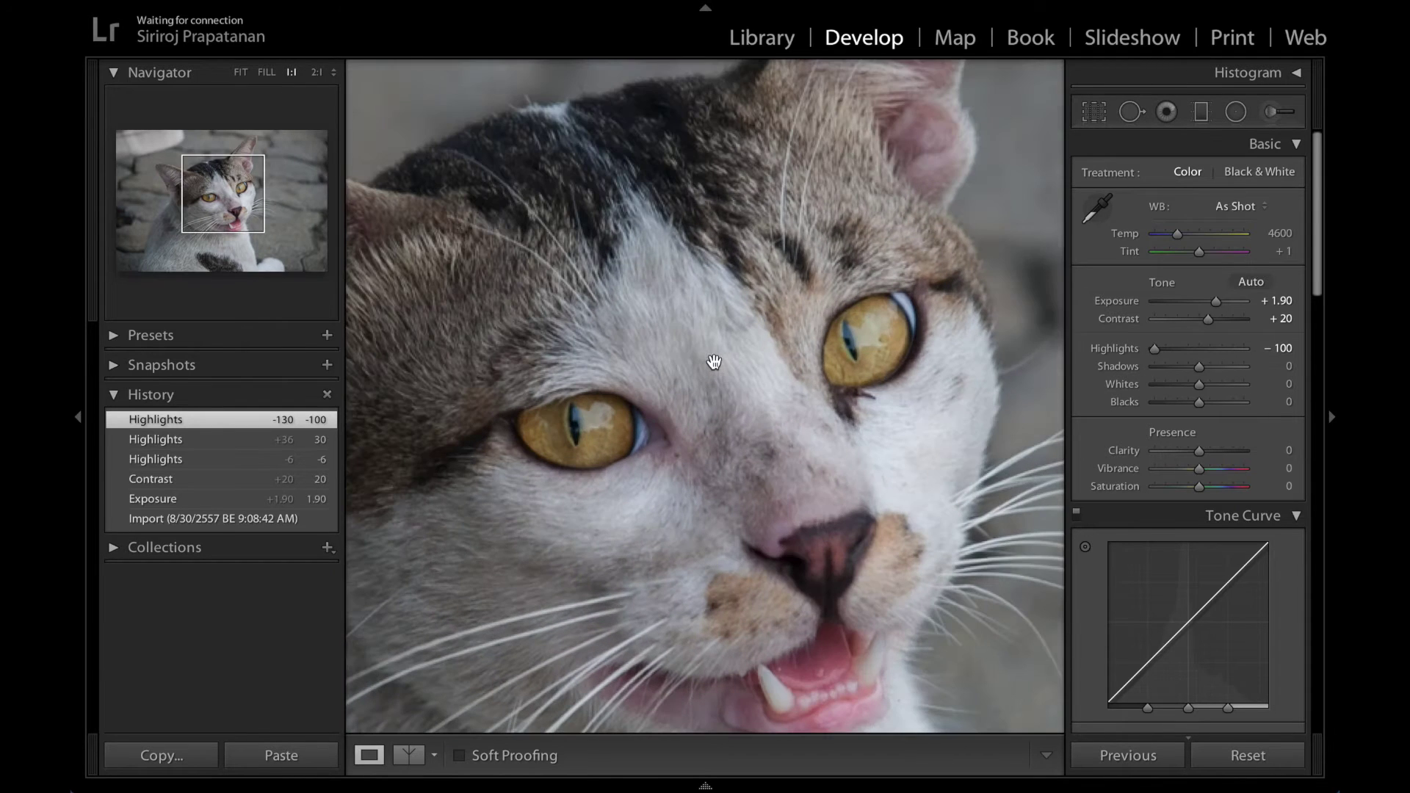
pyautogui.click(752, 367)
pyautogui.moveTo(1155, 350); pyautogui.dragTo(1213, 357)
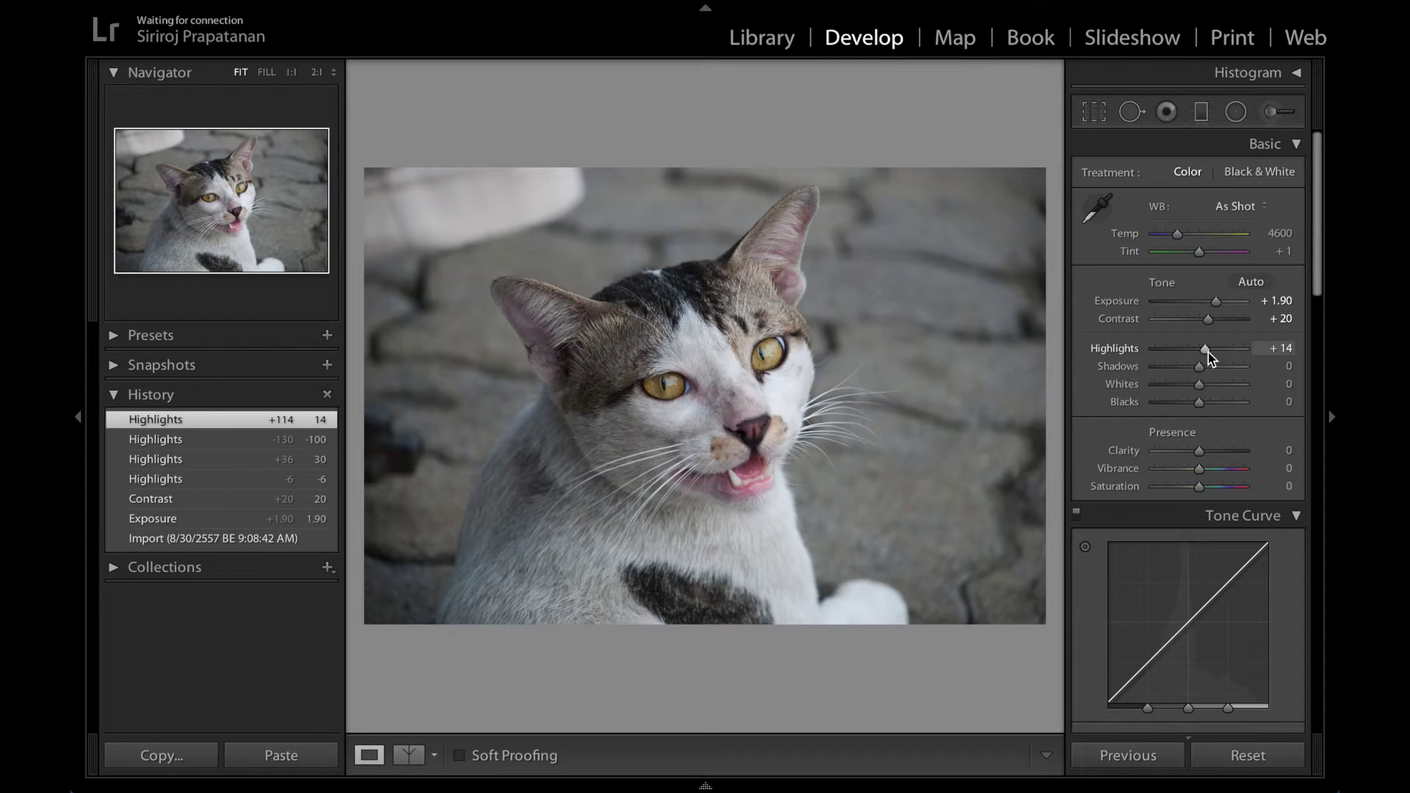
pyautogui.click(1209, 352)
pyautogui.moveTo(1209, 353); pyautogui.dragTo(1205, 358)
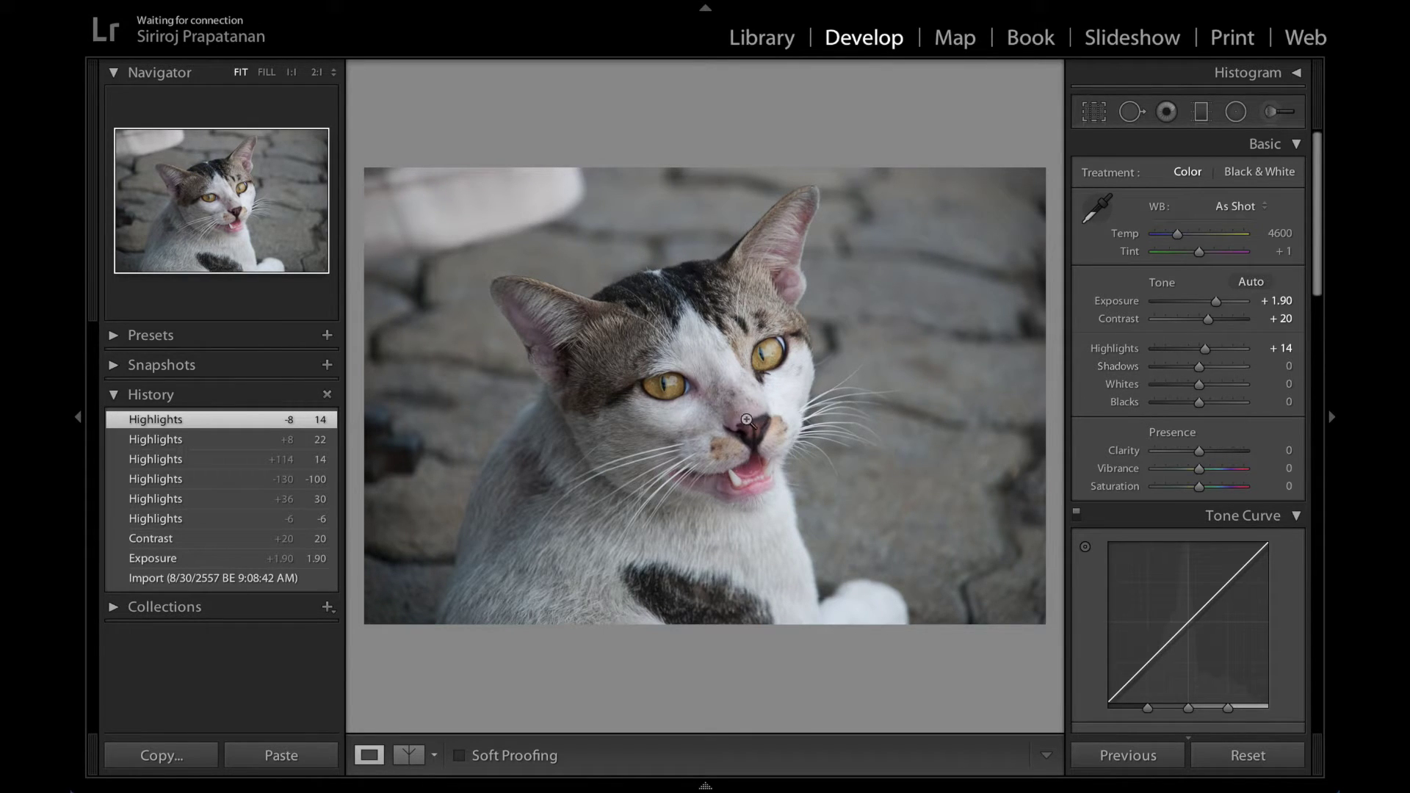
pyautogui.moveTo(1200, 373)
pyautogui.mouseDown()
pyautogui.moveTo(1180, 373)
pyautogui.moveTo(1233, 373)
pyautogui.moveTo(1173, 373)
pyautogui.moveTo(1268, 368)
pyautogui.moveTo(1152, 367)
pyautogui.moveTo(1237, 367)
pyautogui.moveTo(1194, 374)
pyautogui.mouseUp()
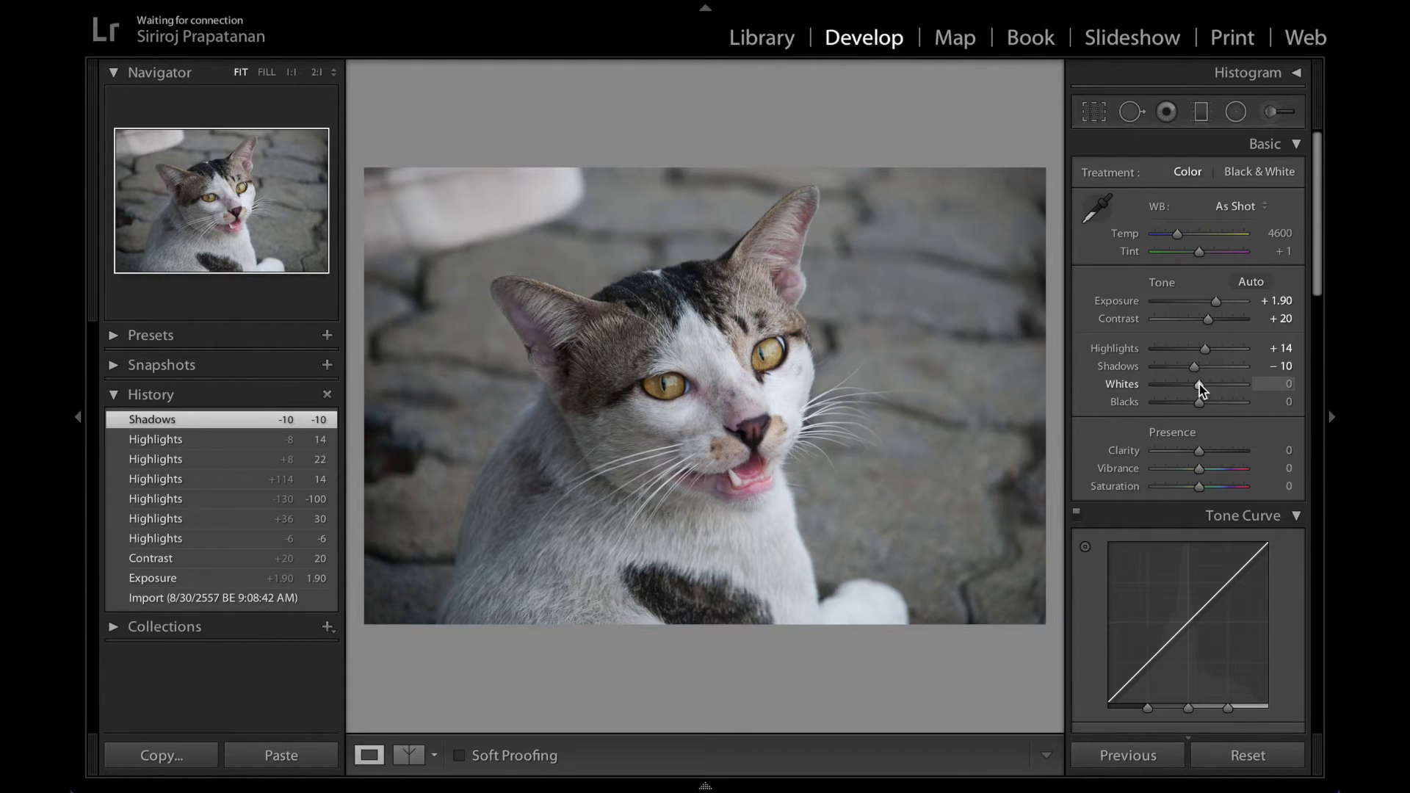
# Set Whites to +48 with the histogram shown
pyautogui.moveTo(1199, 384); pyautogui.dragTo(1270, 392)
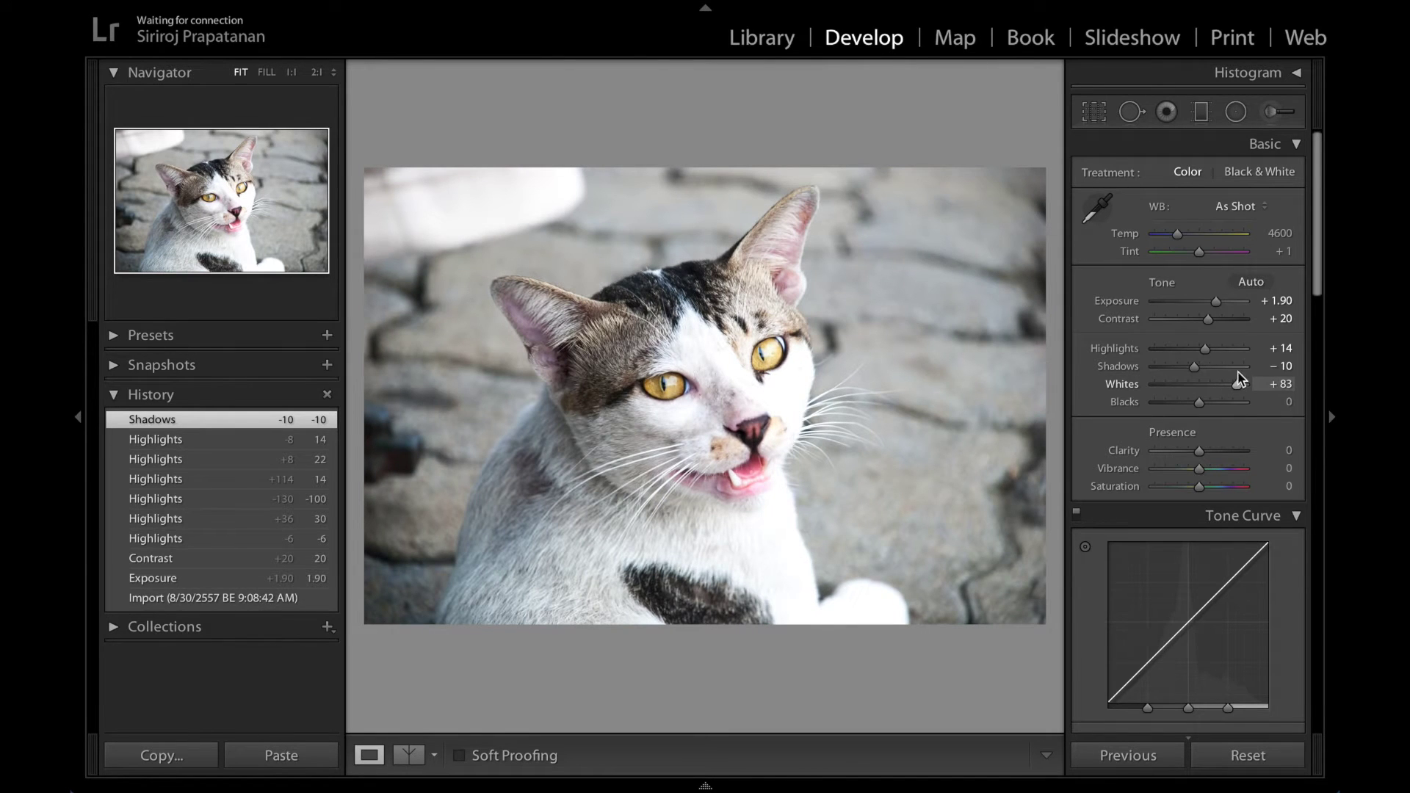
pyautogui.moveTo(1270, 393); pyautogui.dragTo(1236, 385)
pyautogui.scroll(1, 1257, 288)
pyautogui.click(1296, 73)
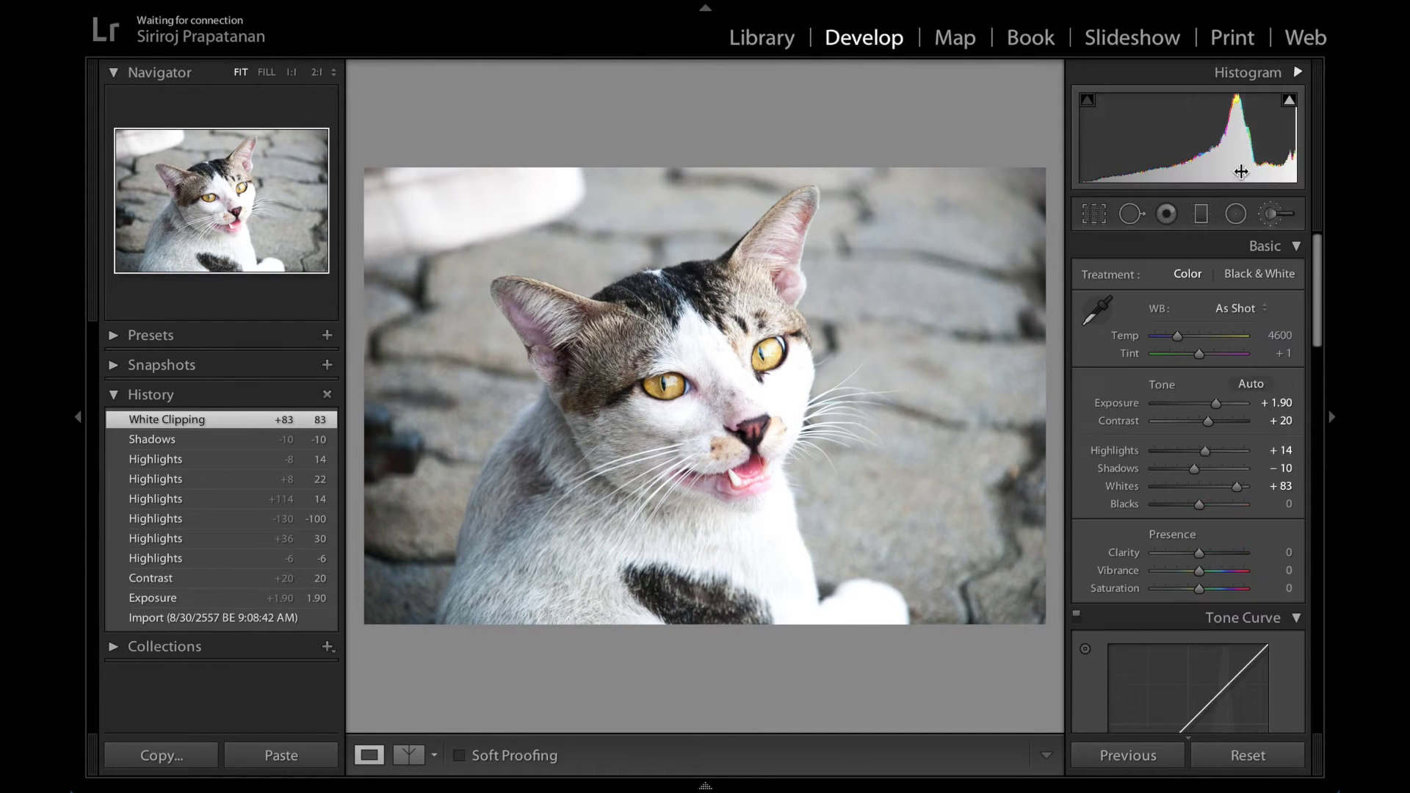
pyautogui.moveTo(1236, 529); pyautogui.dragTo(1222, 532)
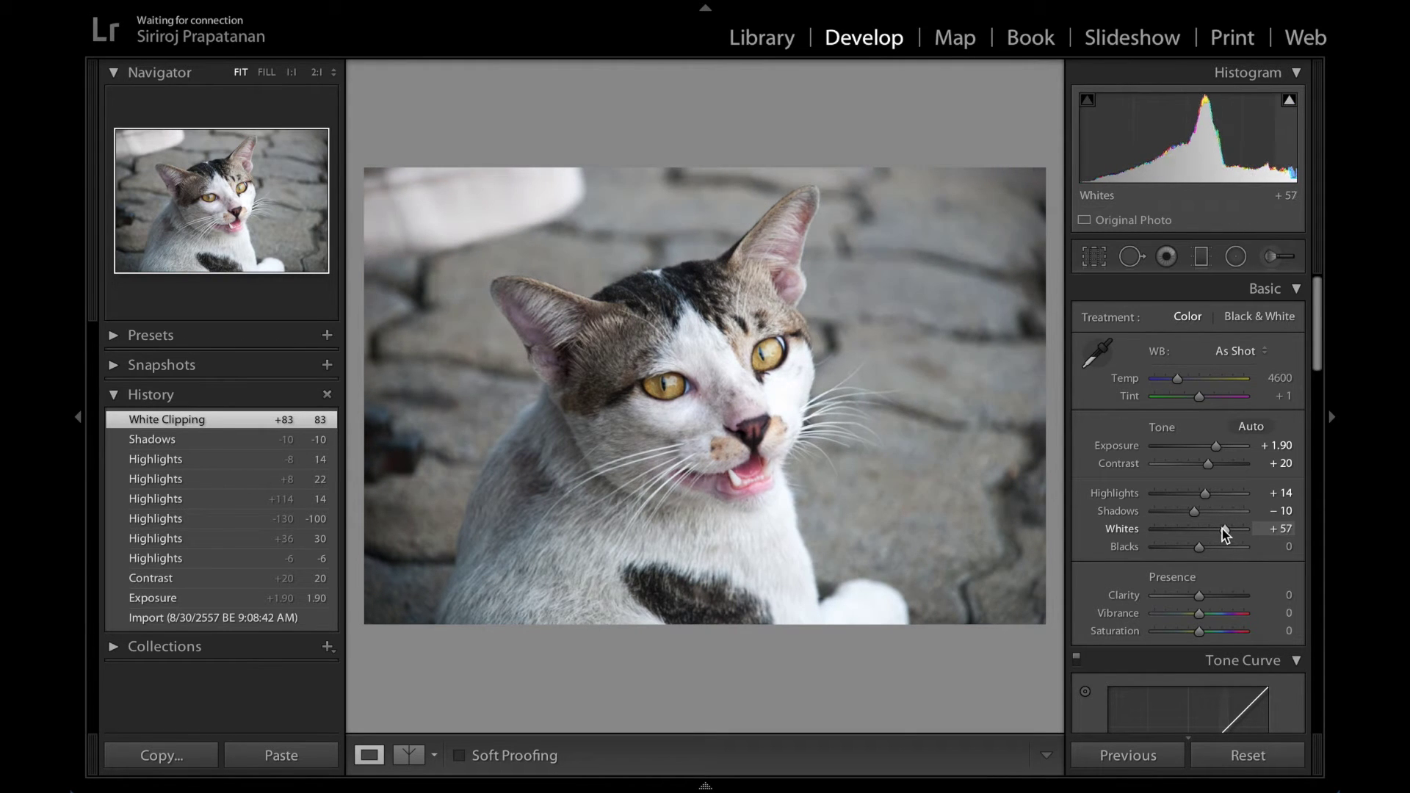
pyautogui.moveTo(1222, 532); pyautogui.dragTo(1221, 531)
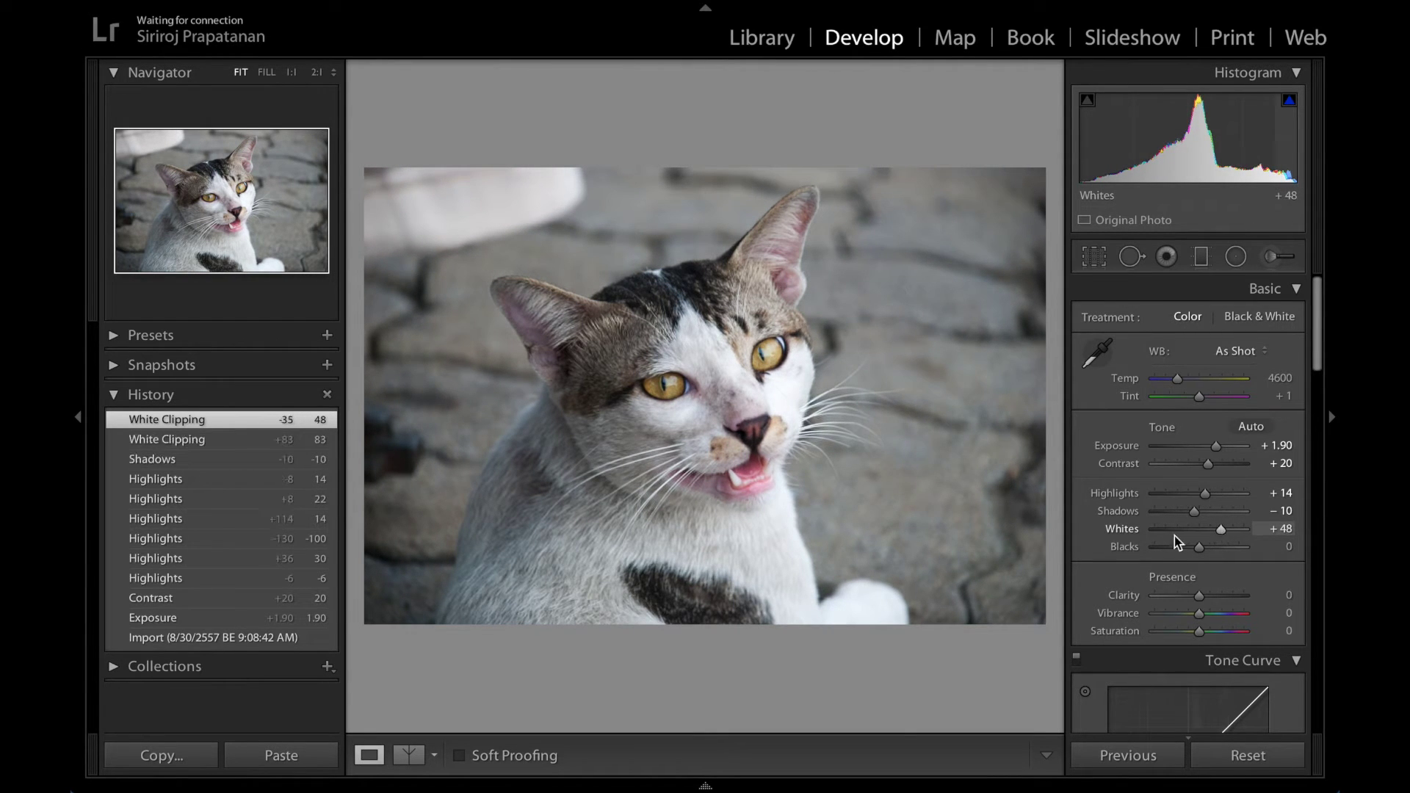
# Set Blacks to -42 after testing the minimum, then show a before/after comparison
pyautogui.scroll(-2, 1234, 558)
pyautogui.moveTo(1191, 500); pyautogui.dragTo(1142, 500)
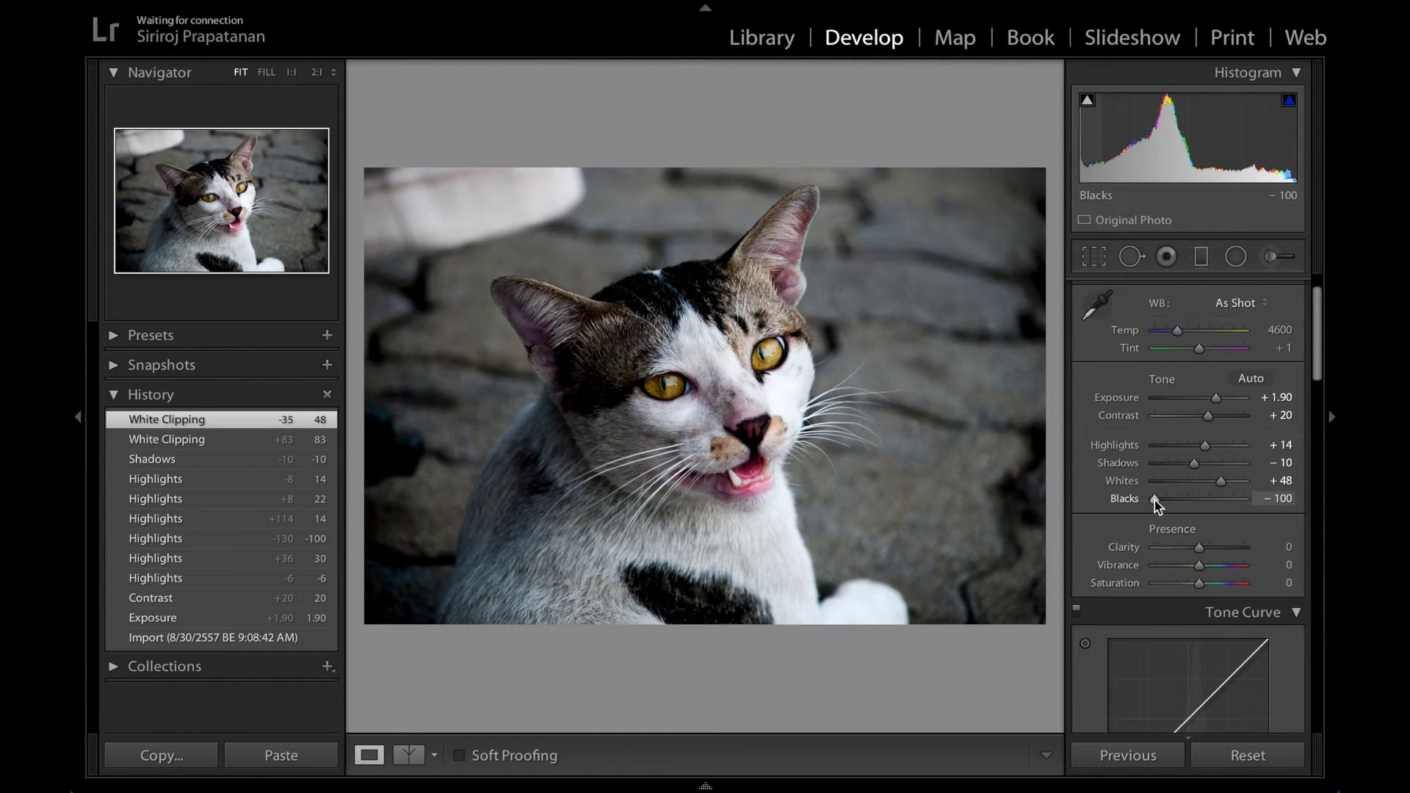
pyautogui.moveTo(1152, 500)
pyautogui.mouseDown()
pyautogui.moveTo(1225, 502)
pyautogui.moveTo(1210, 501)
pyautogui.mouseUp()
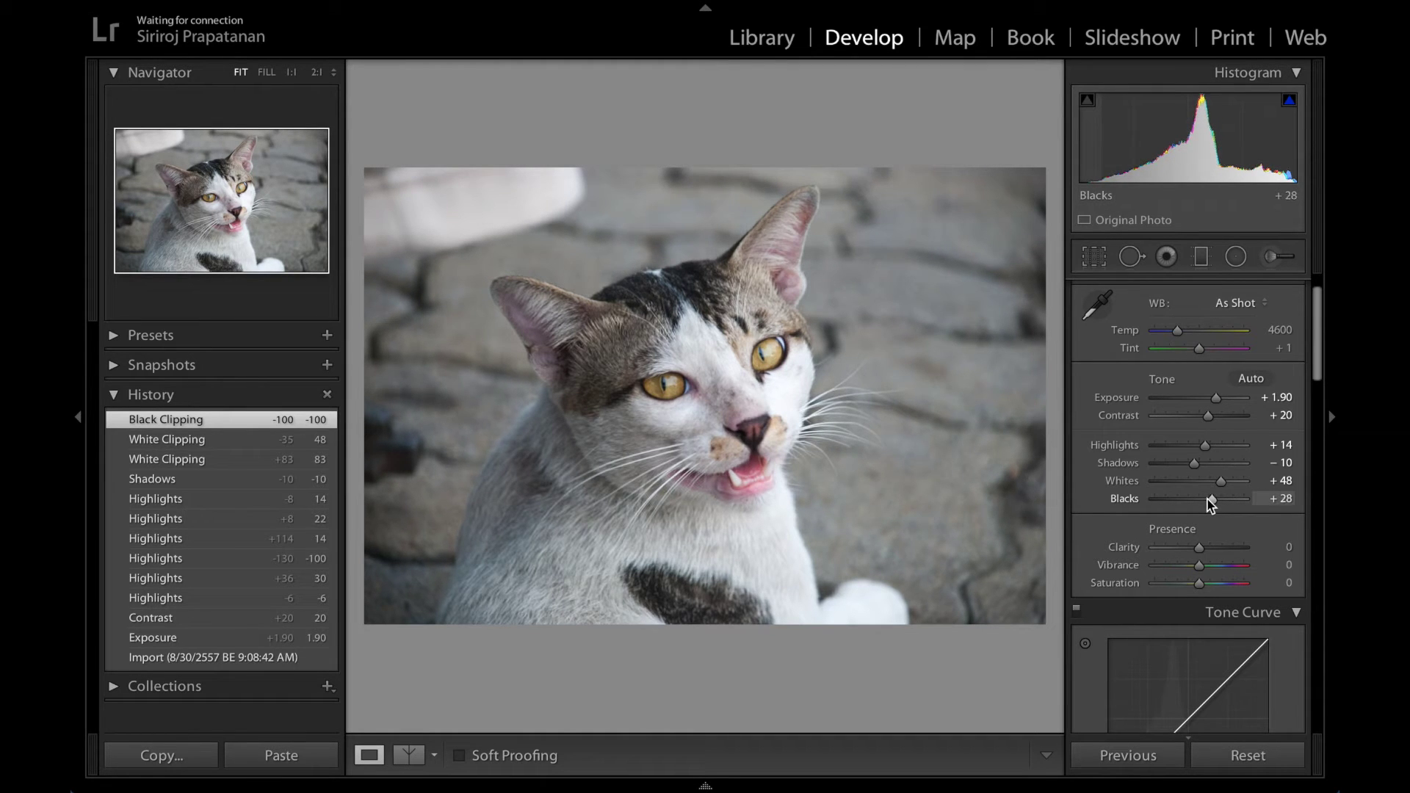
pyautogui.moveTo(1210, 501); pyautogui.dragTo(1174, 500)
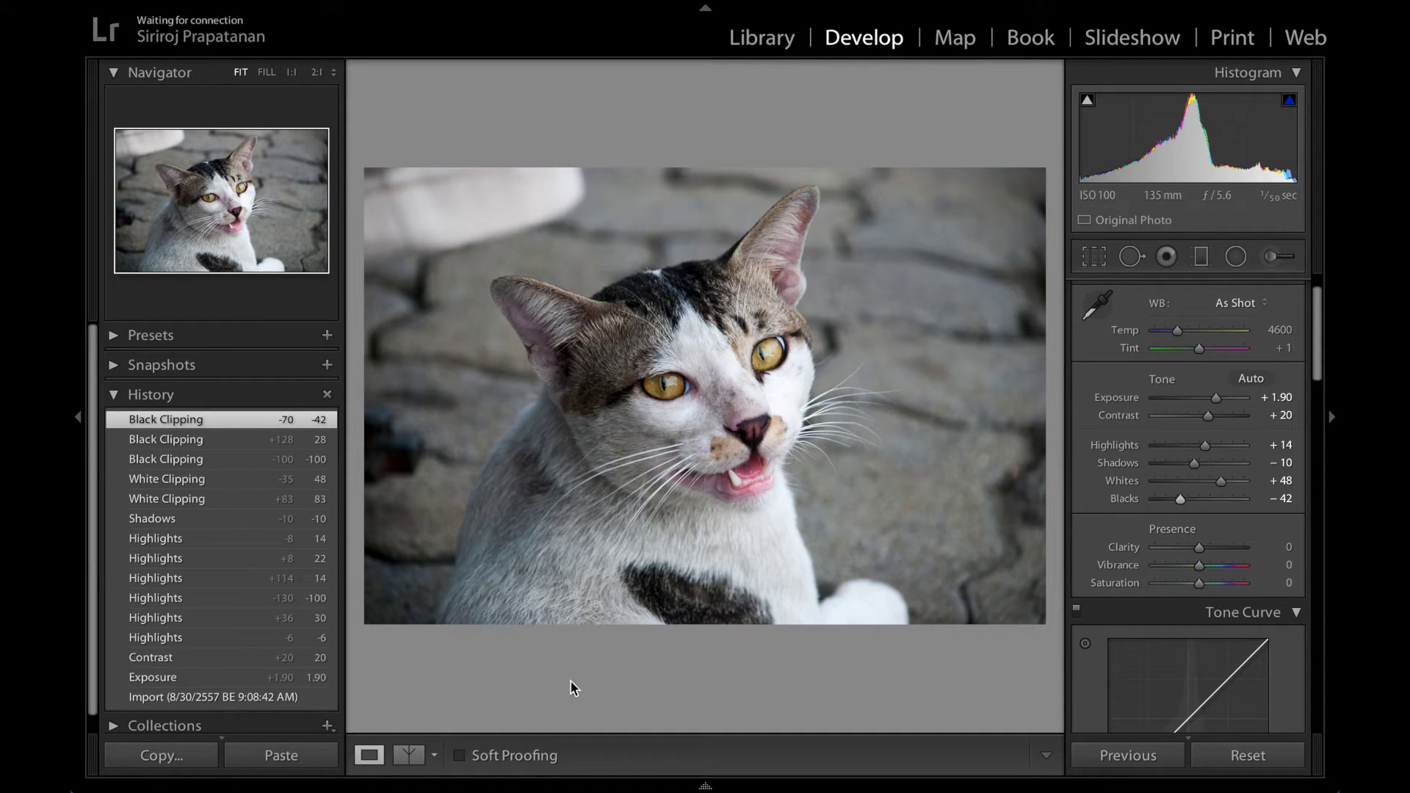
pyautogui.click(409, 755)
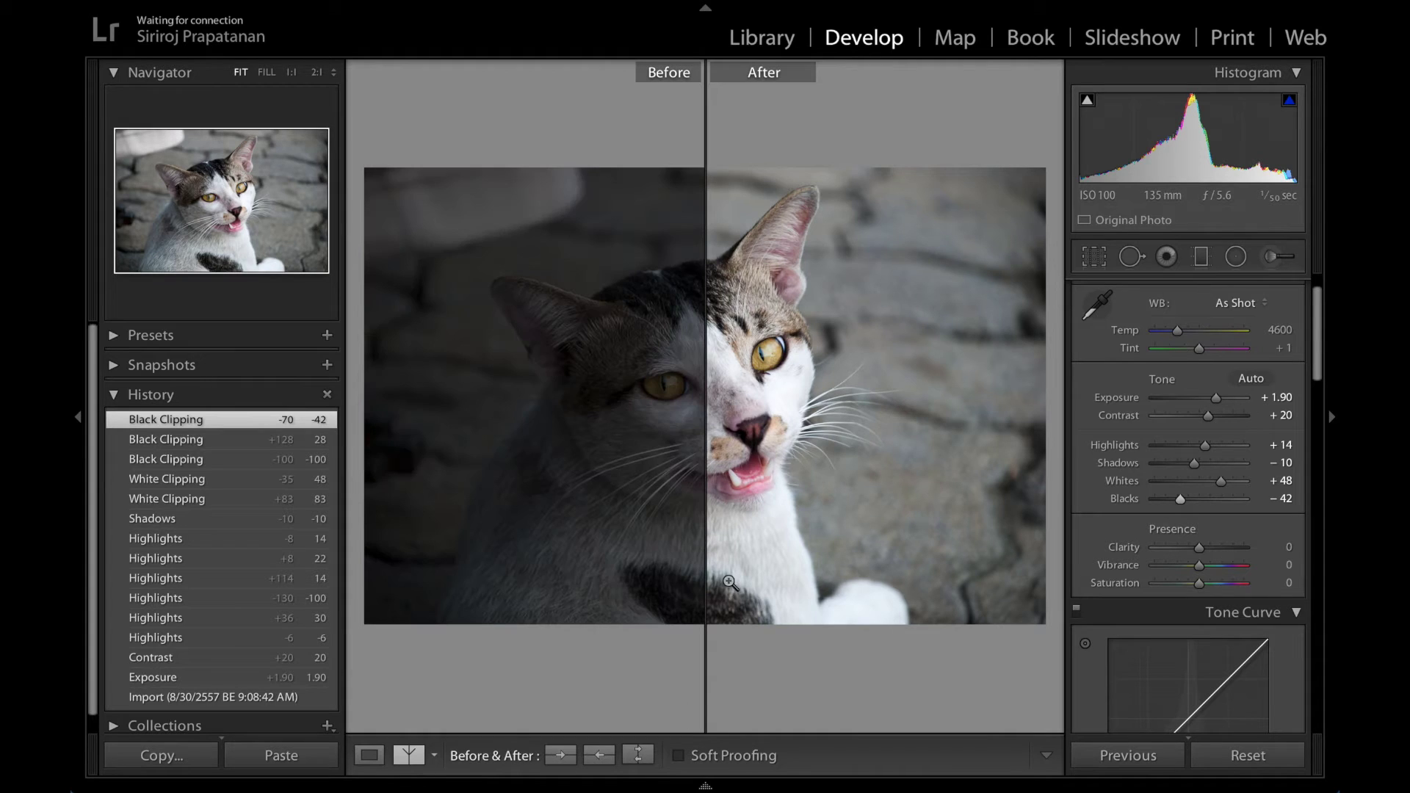
# Show before and after side by side, zoomed to 1:1 on the cat's face
pyautogui.click(434, 757)
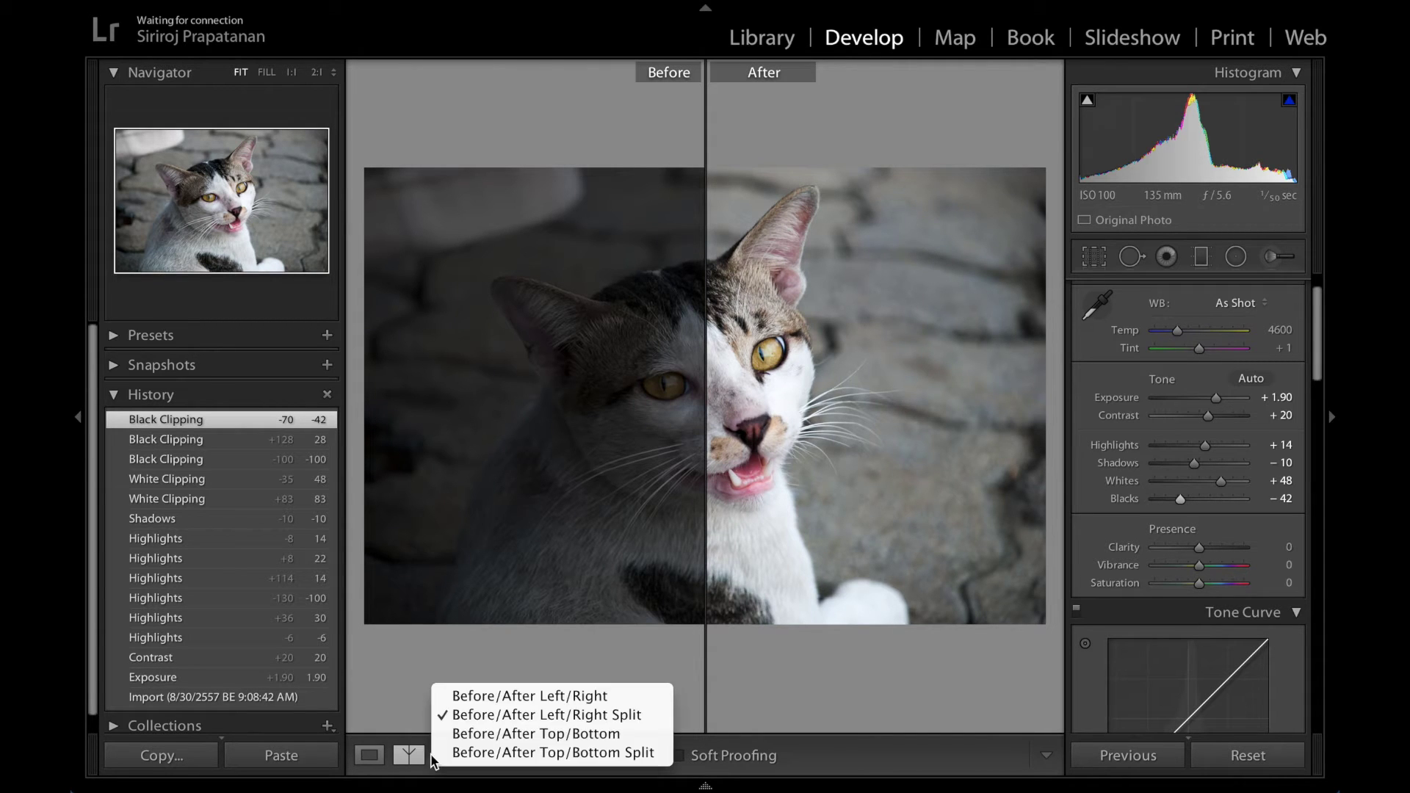
pyautogui.click(468, 696)
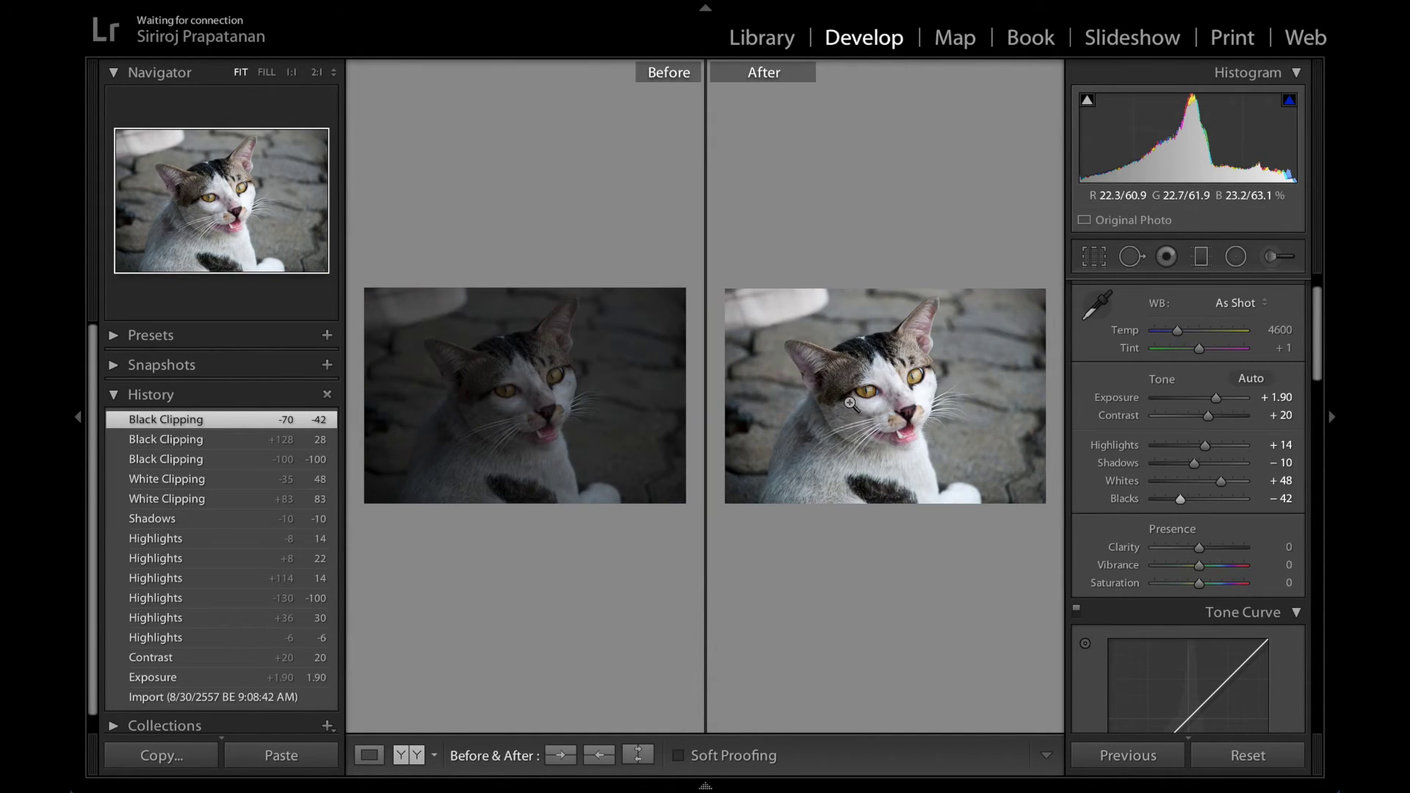
pyautogui.click(851, 416)
pyautogui.moveTo(971, 387); pyautogui.dragTo(840, 577)
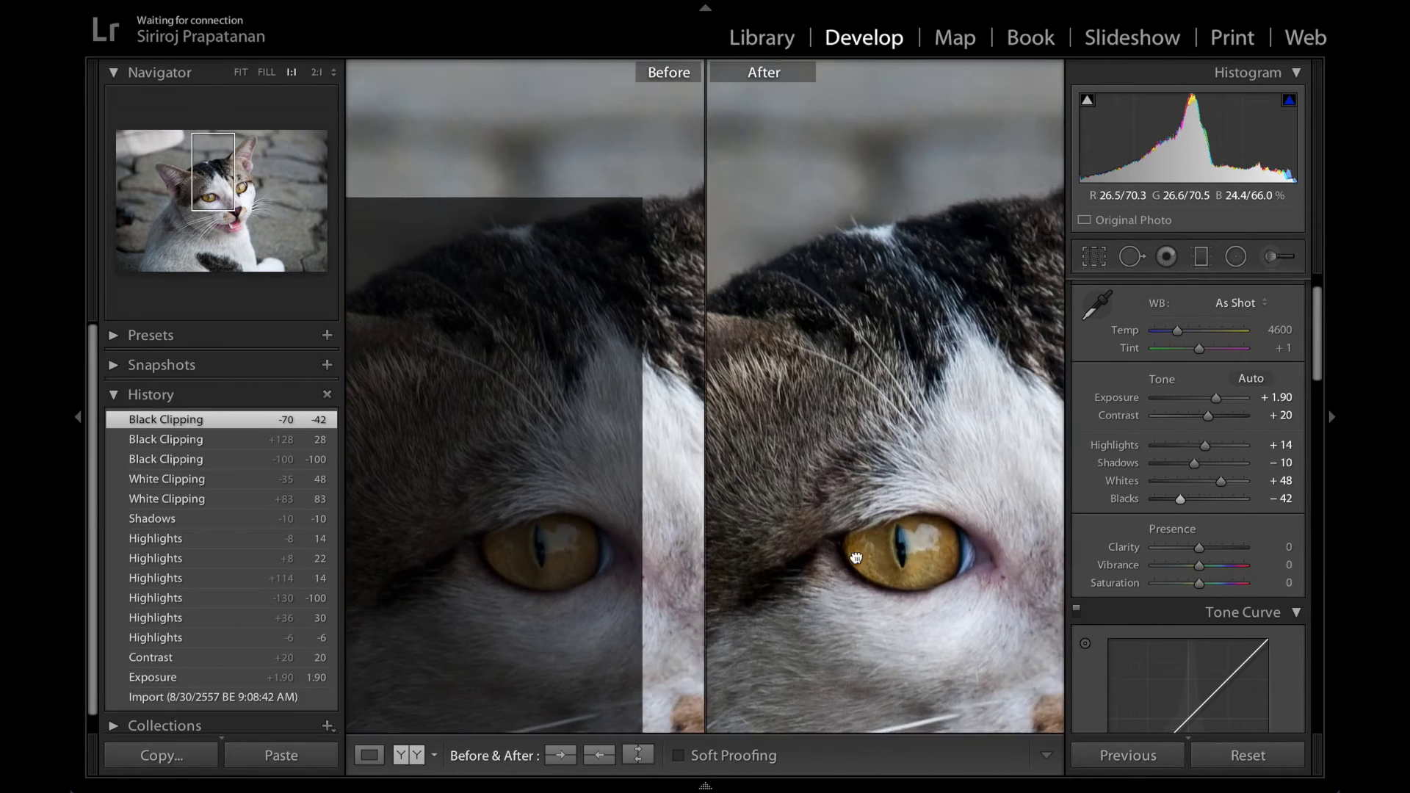
pyautogui.moveTo(931, 582); pyautogui.dragTo(849, 535)
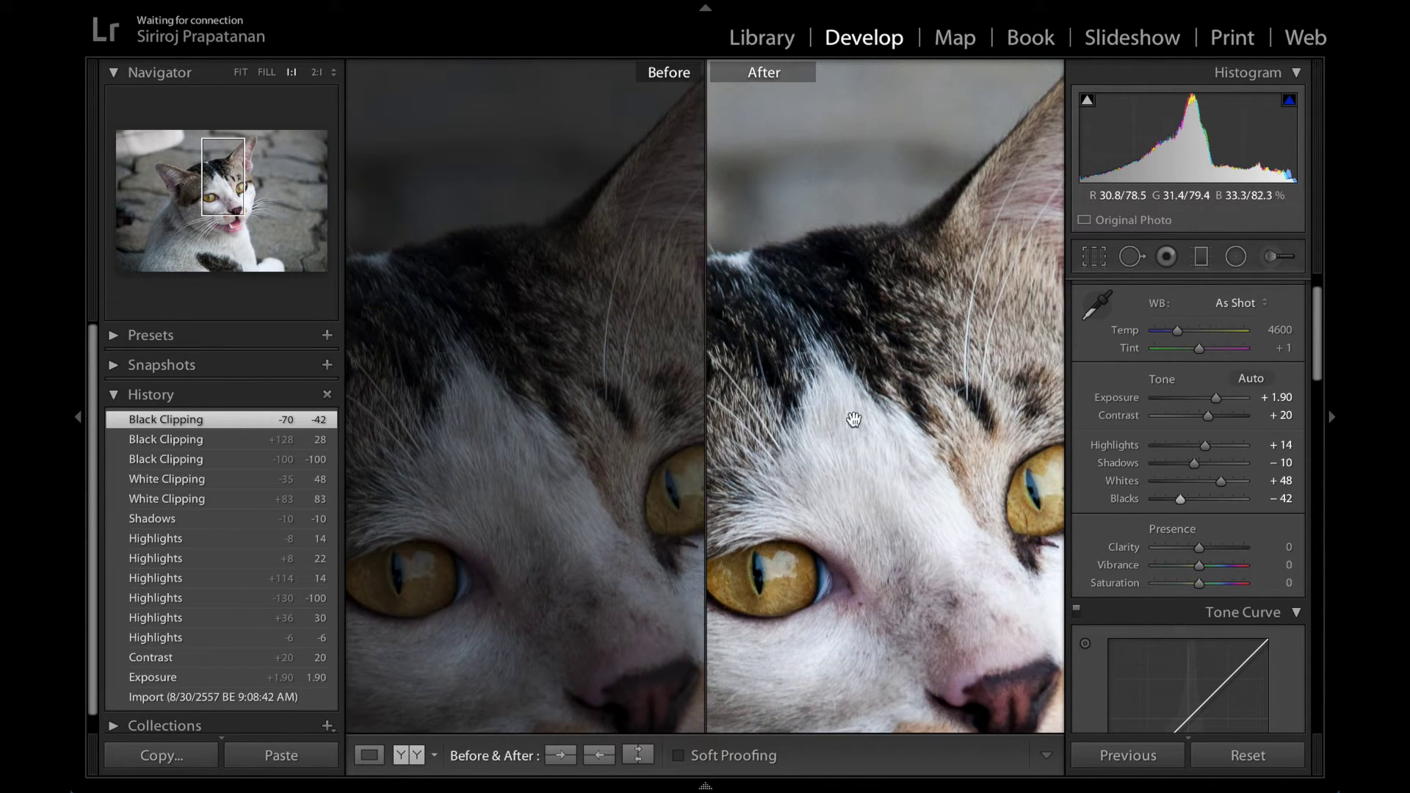
# Pan the close-up across the cat's eyes and mouth, then raise Clarity to +25
pyautogui.moveTo(876, 448); pyautogui.dragTo(774, 363)
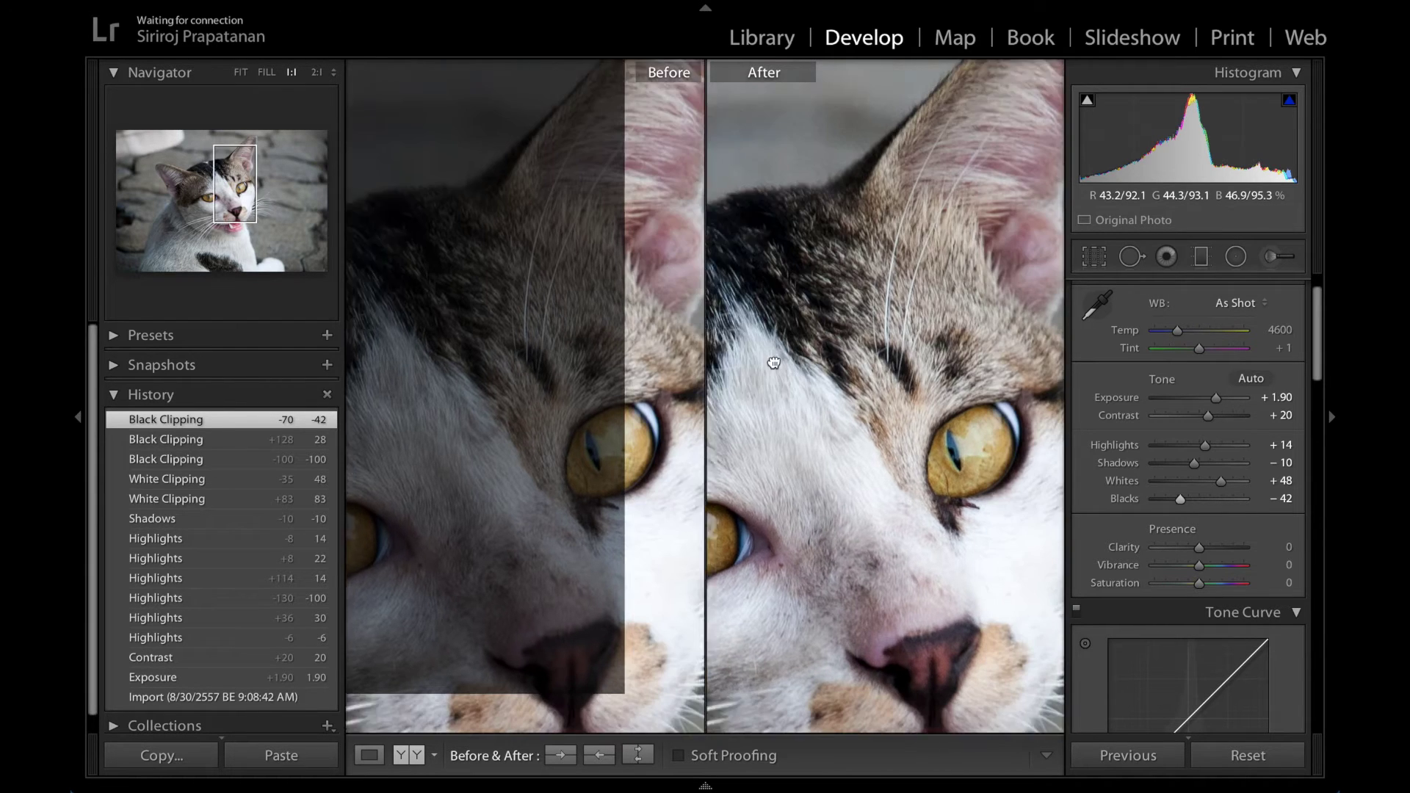
pyautogui.moveTo(922, 526); pyautogui.dragTo(884, 372)
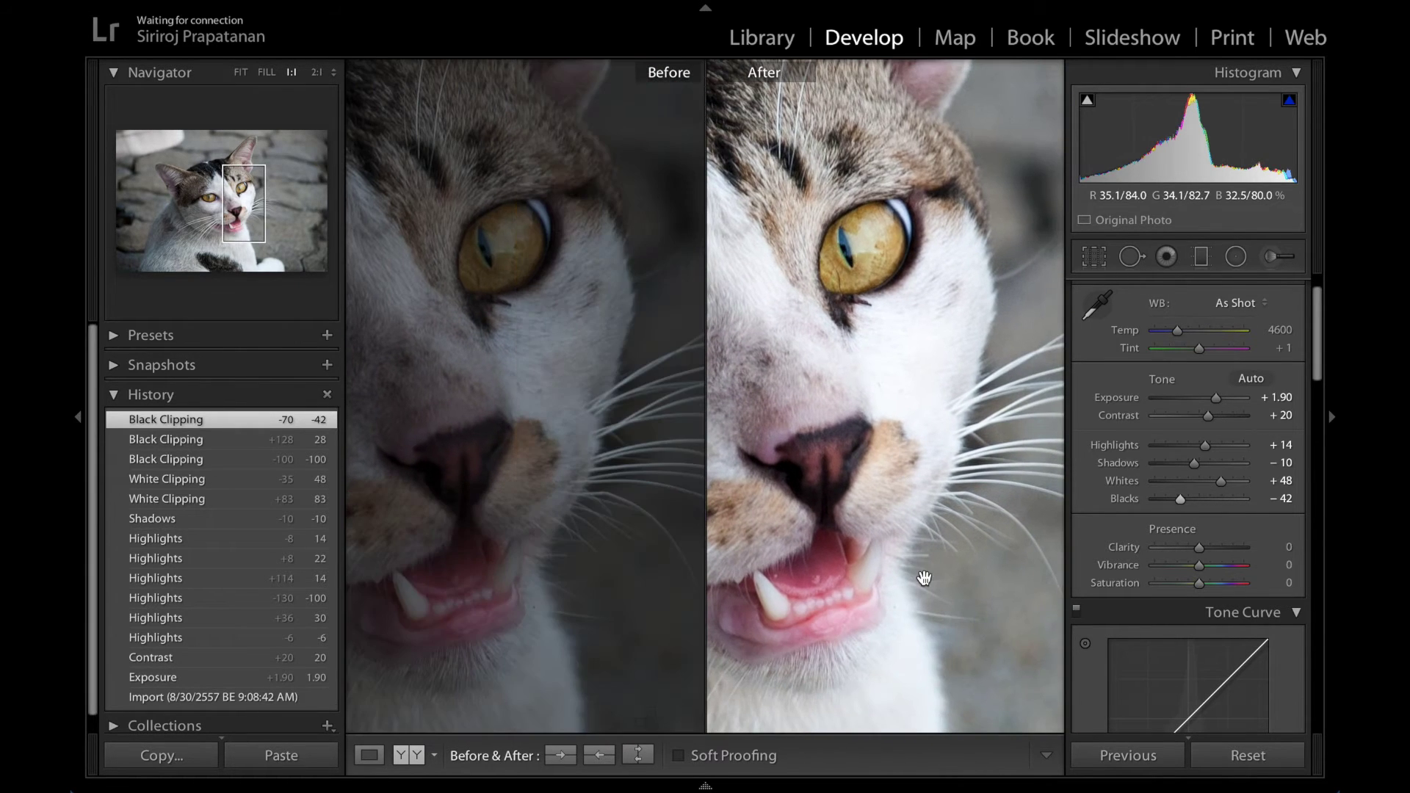
pyautogui.click(788, 366)
pyautogui.click(886, 448)
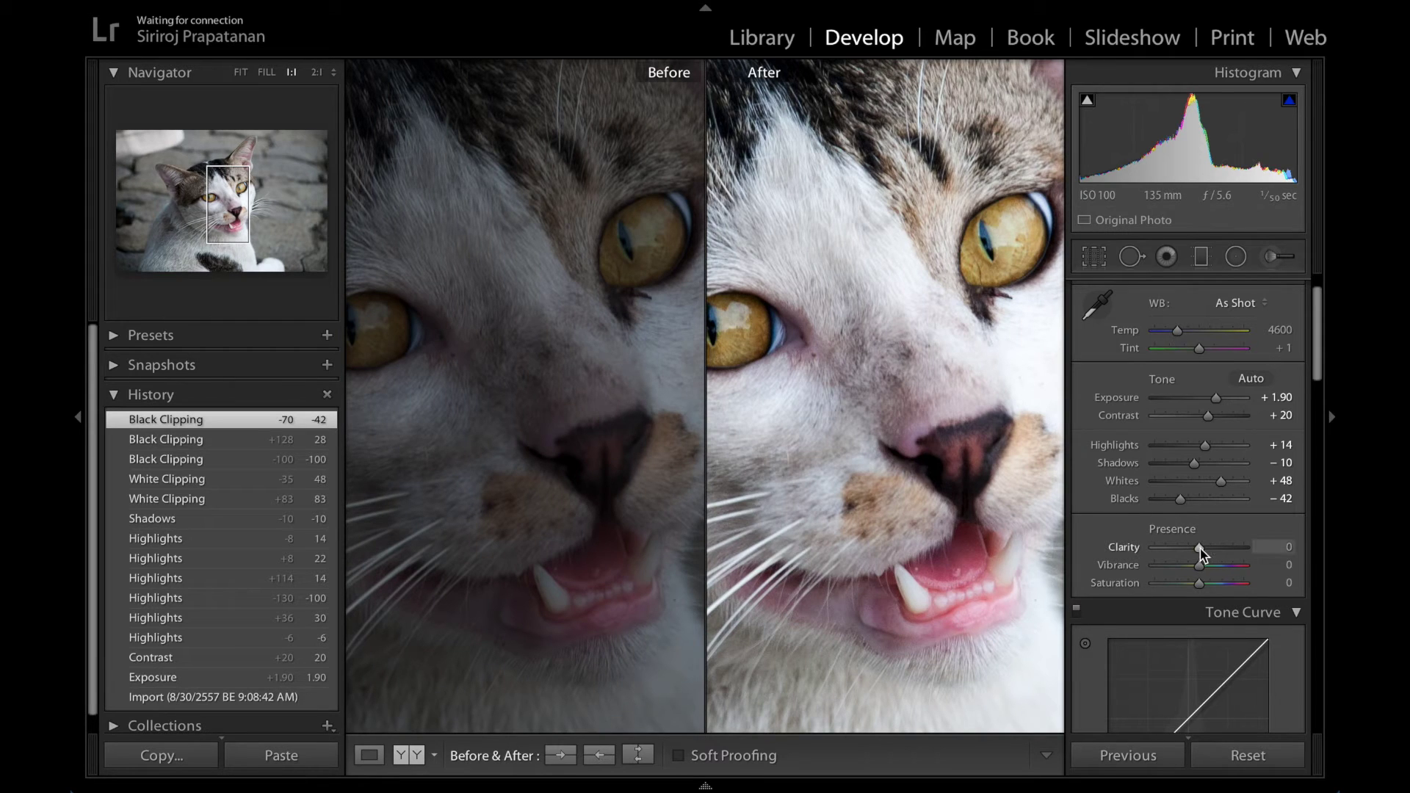
pyautogui.moveTo(1200, 547); pyautogui.dragTo(1205, 548)
# Switch to the single edited view and push Clarity to +100, filling the view
pyautogui.click(969, 412)
pyautogui.click(369, 755)
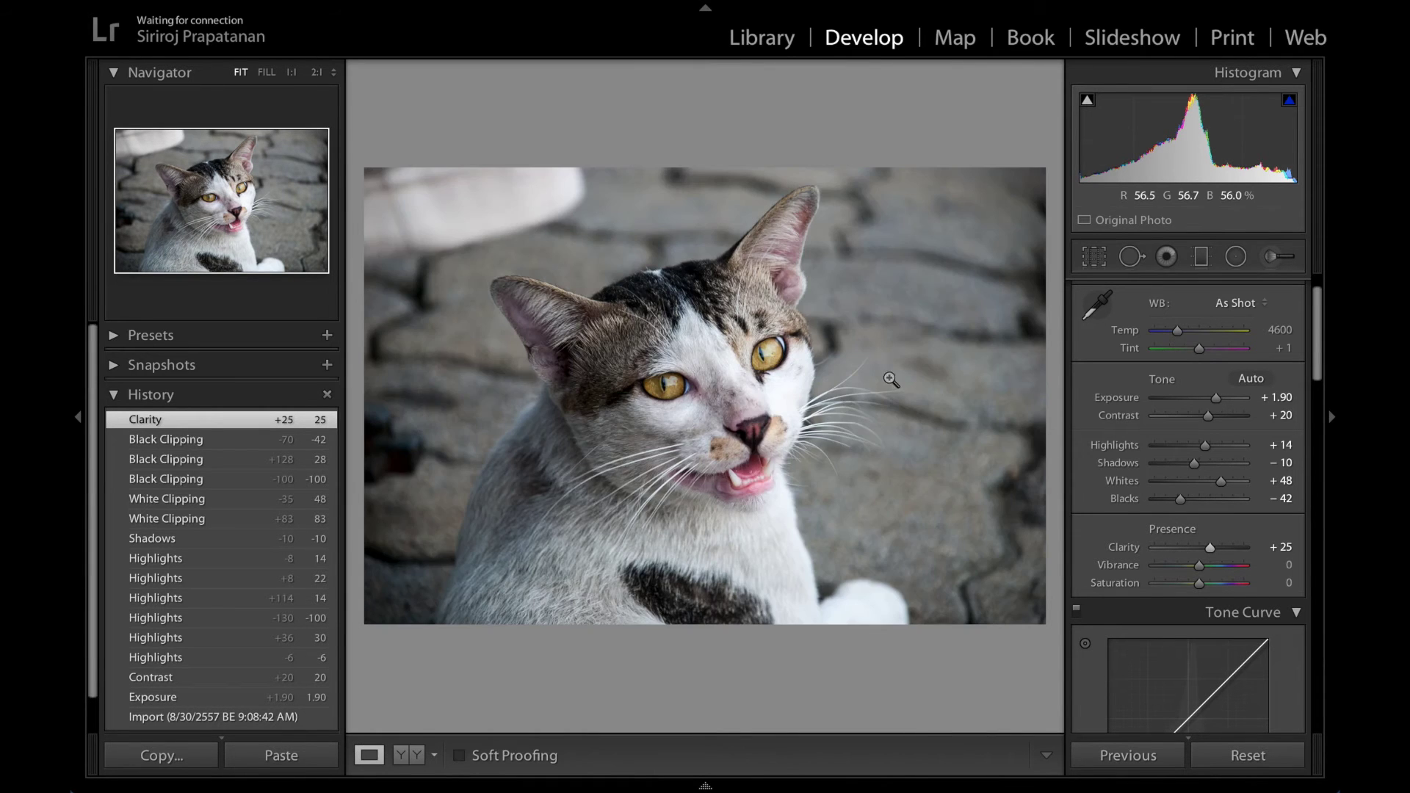
pyautogui.click(767, 426)
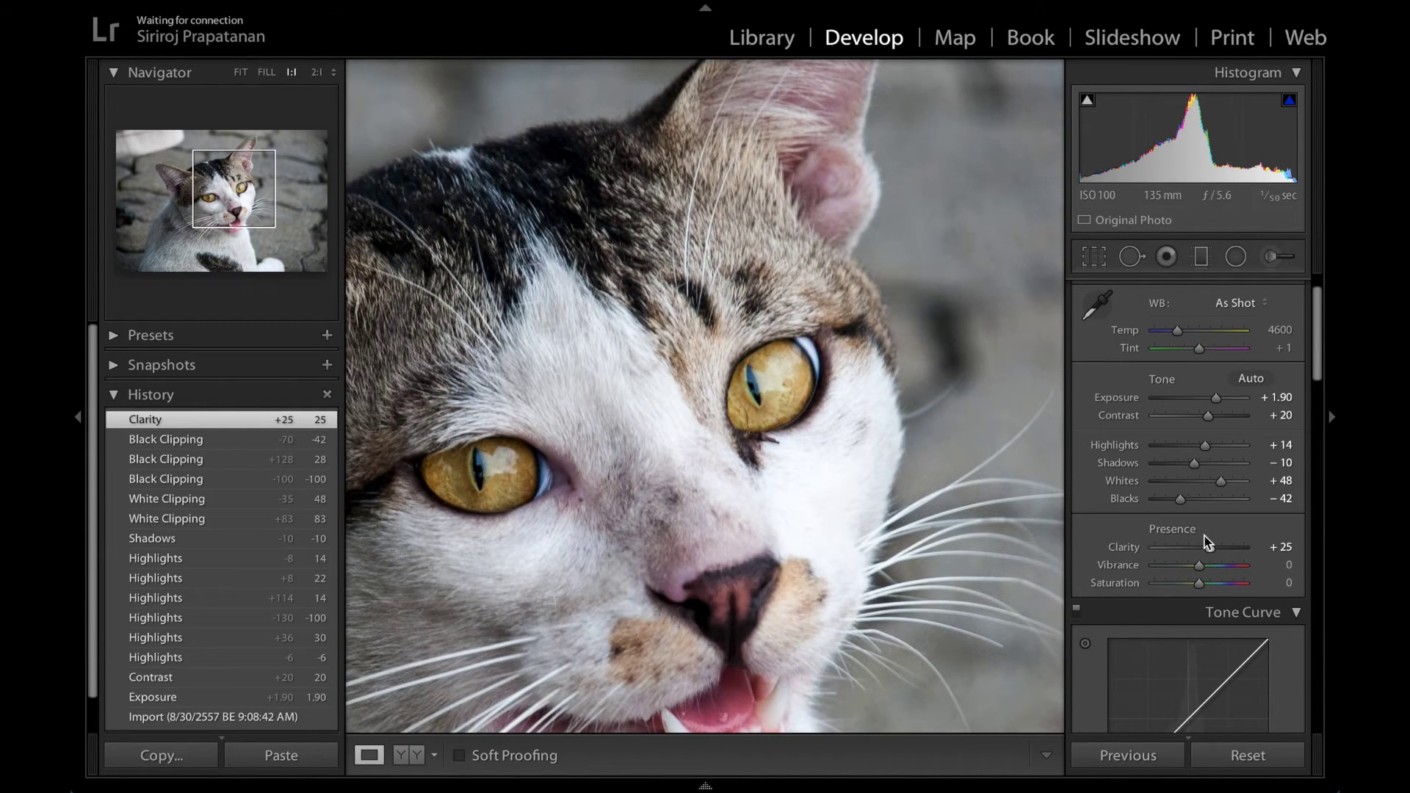
pyautogui.moveTo(1208, 547); pyautogui.dragTo(1263, 552)
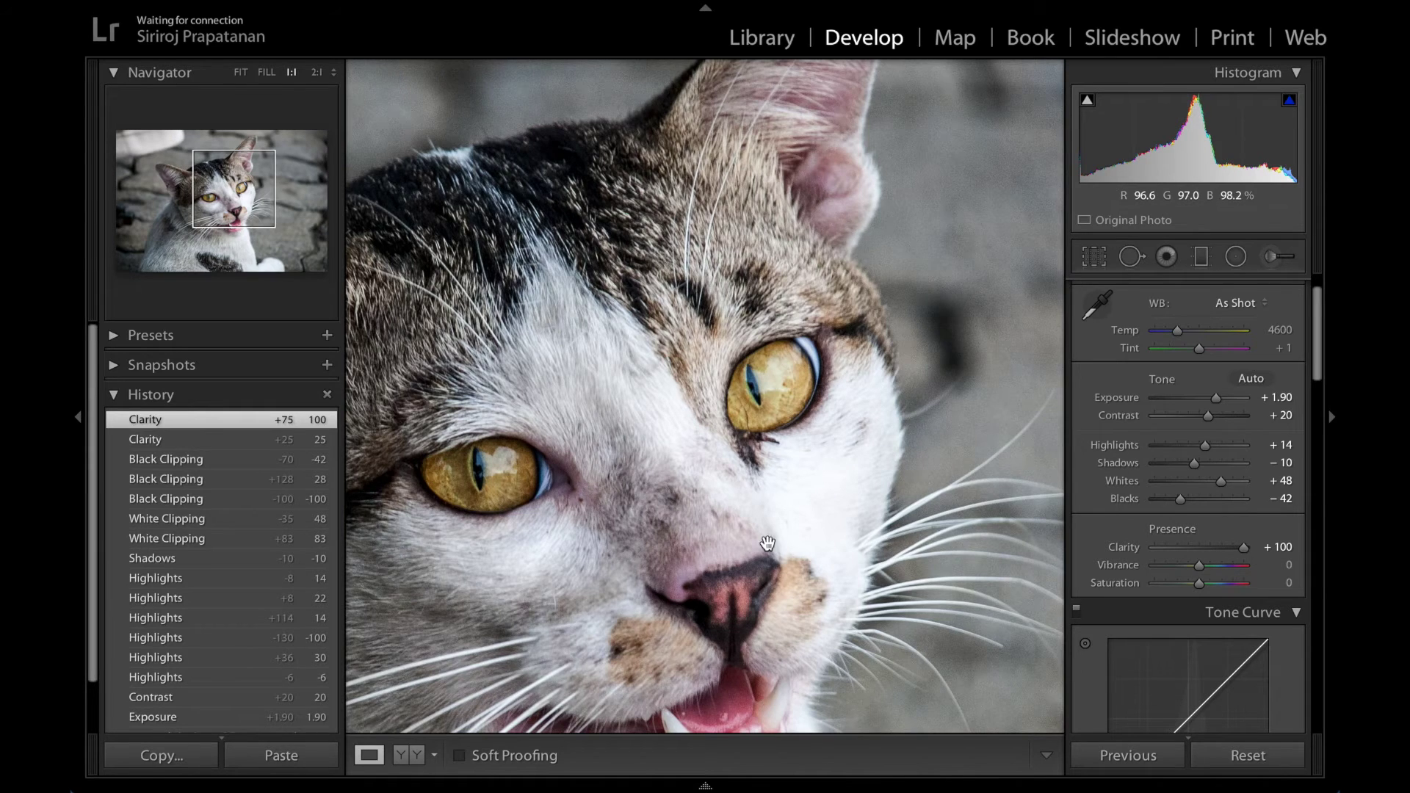
pyautogui.click(777, 547)
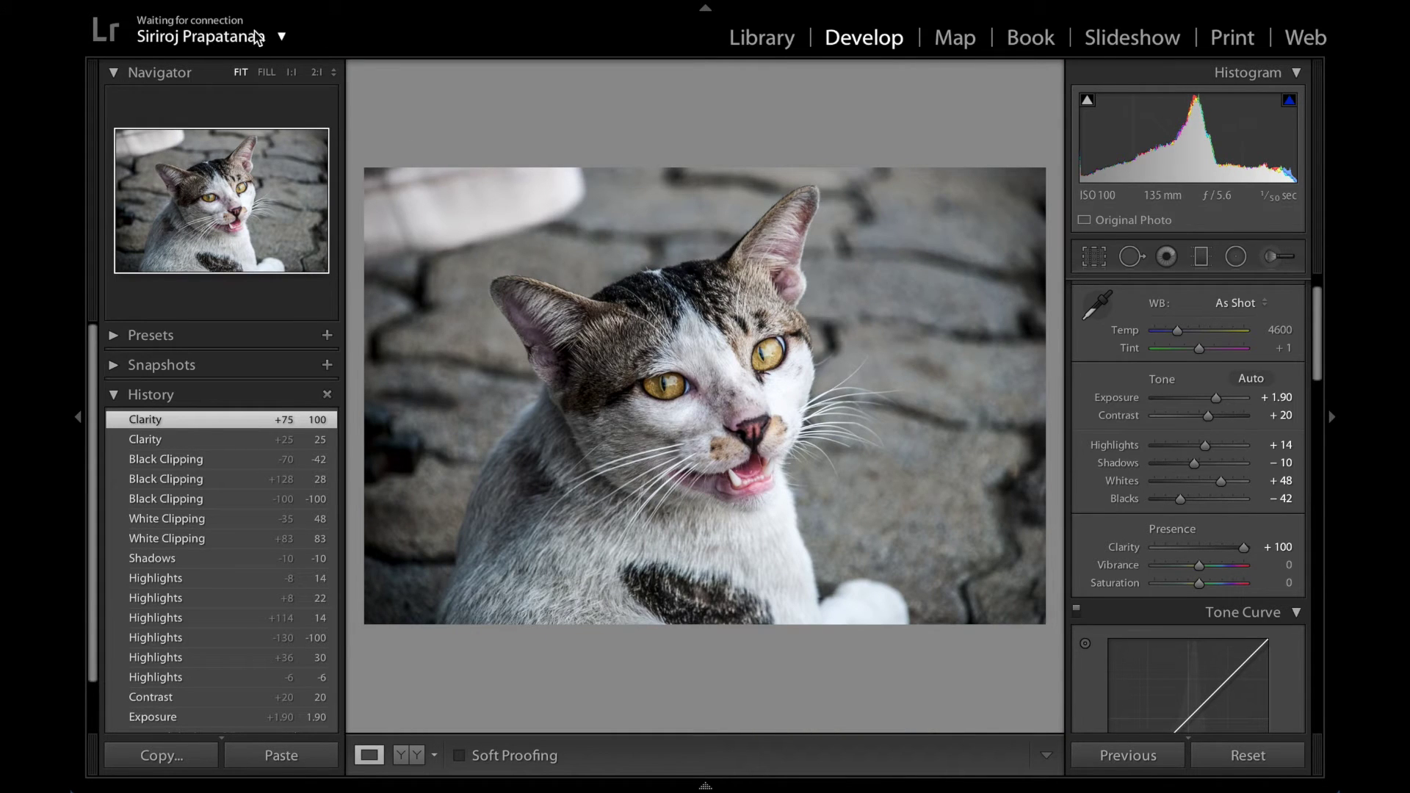
pyautogui.click(266, 72)
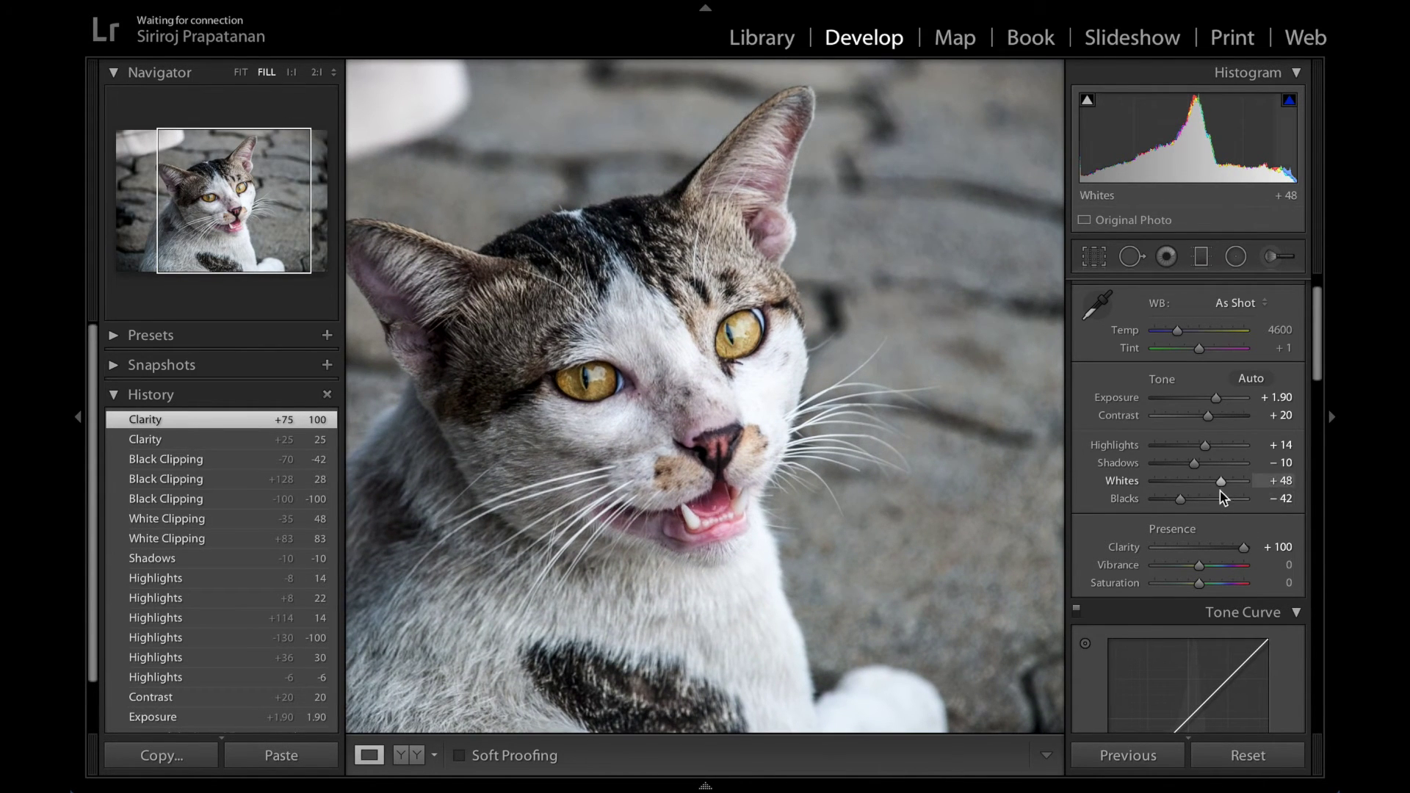
# Drop Clarity to about +4, then back to +100, inspecting the face close up
pyautogui.moveTo(1243, 552); pyautogui.dragTo(1200, 555)
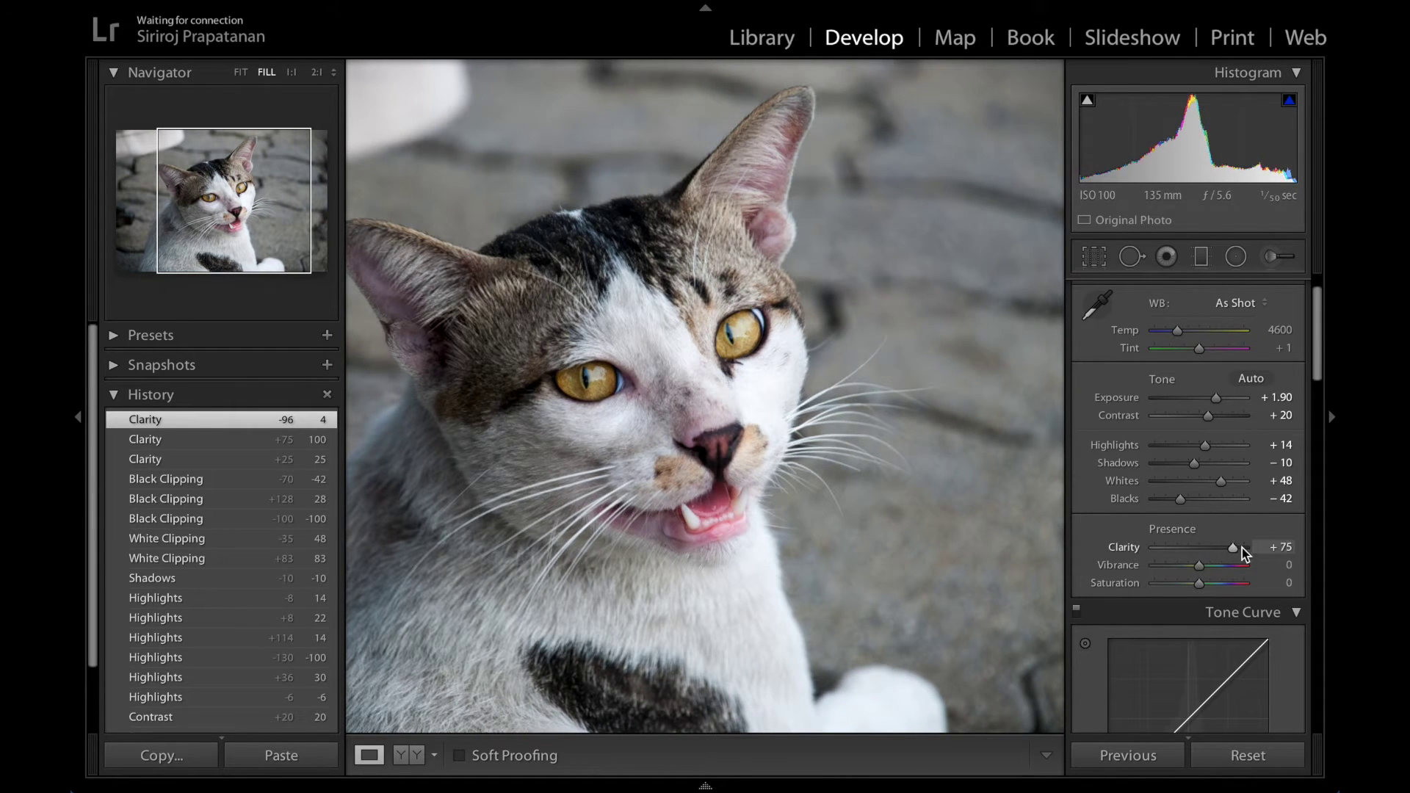
pyautogui.moveTo(1241, 548); pyautogui.dragTo(1248, 548)
pyautogui.click(606, 448)
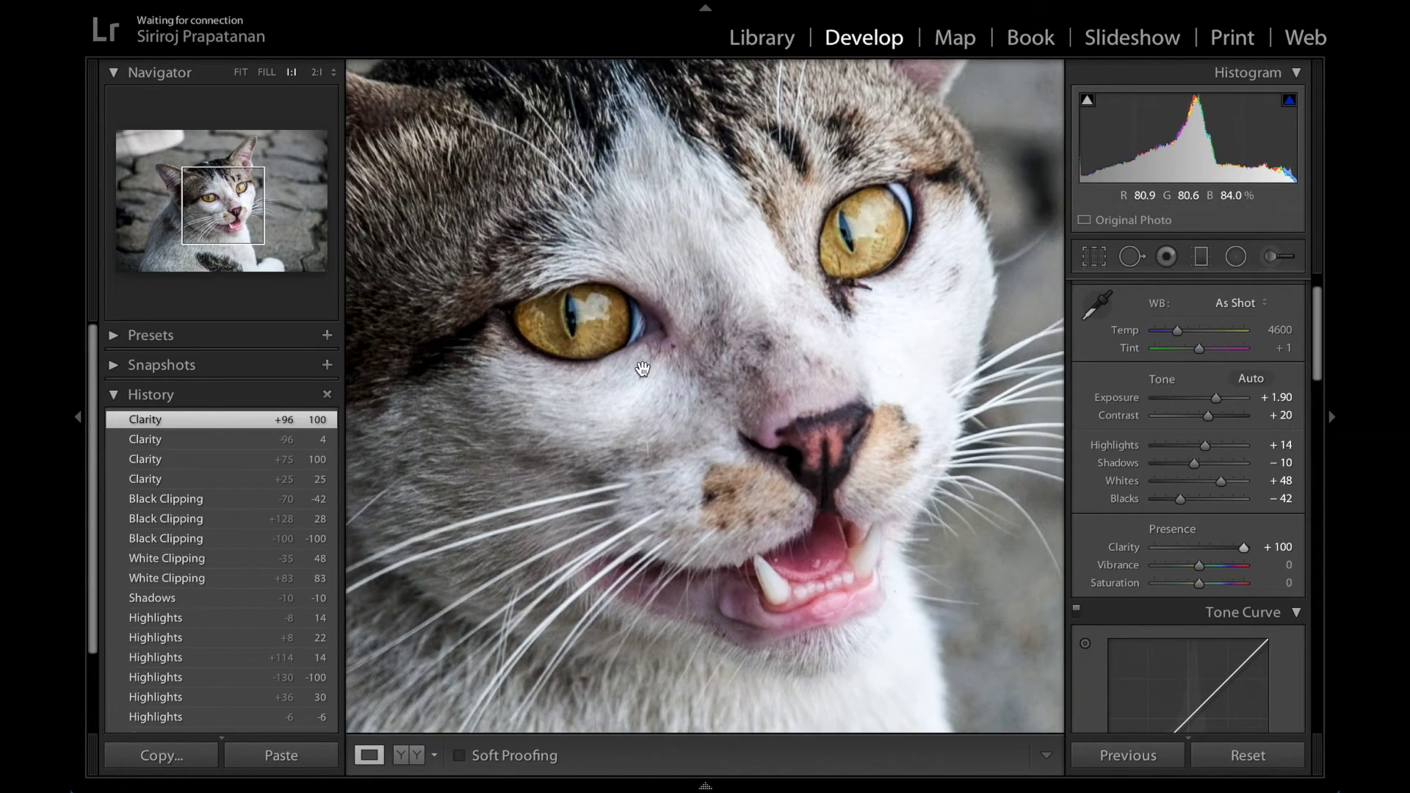
pyautogui.moveTo(643, 370); pyautogui.dragTo(786, 456)
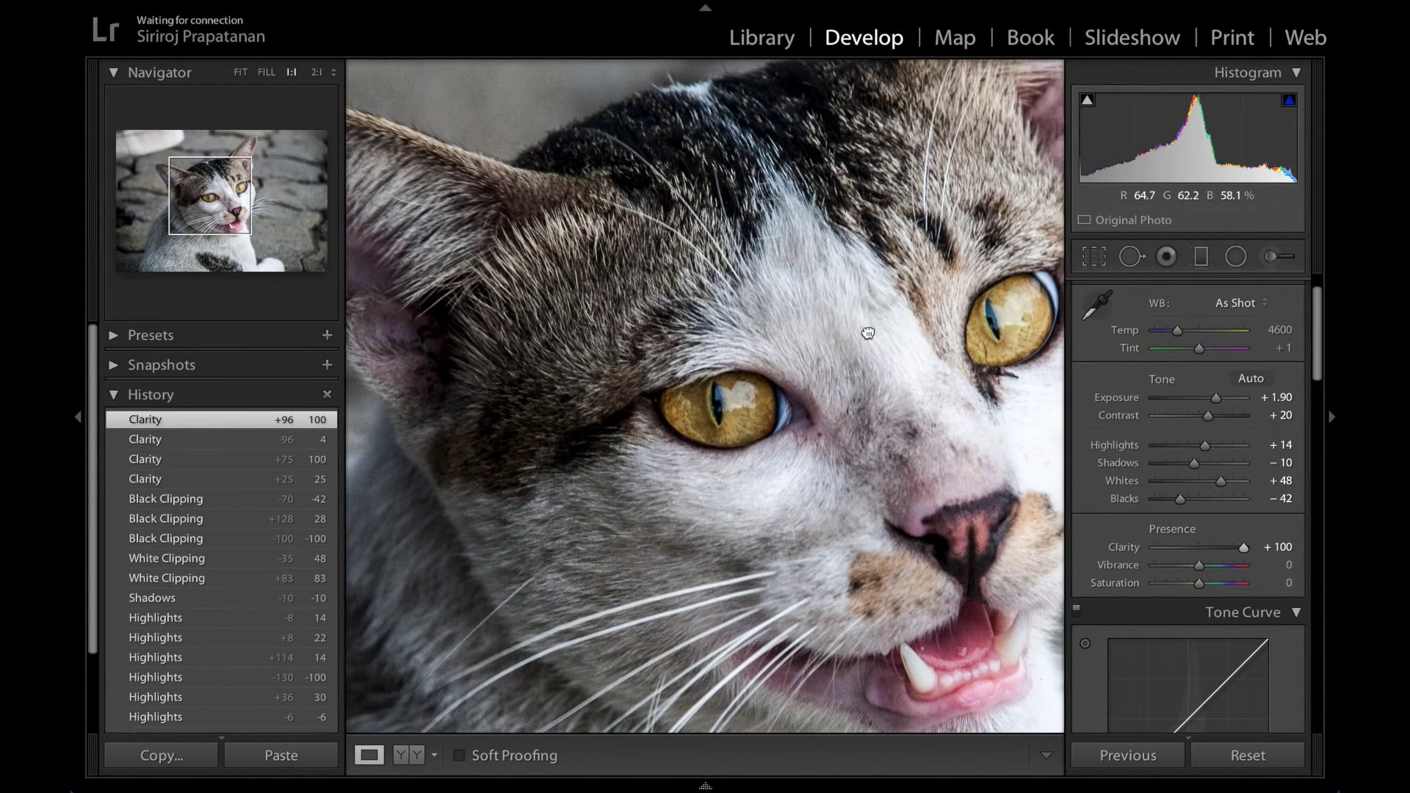
pyautogui.moveTo(868, 334); pyautogui.dragTo(727, 359)
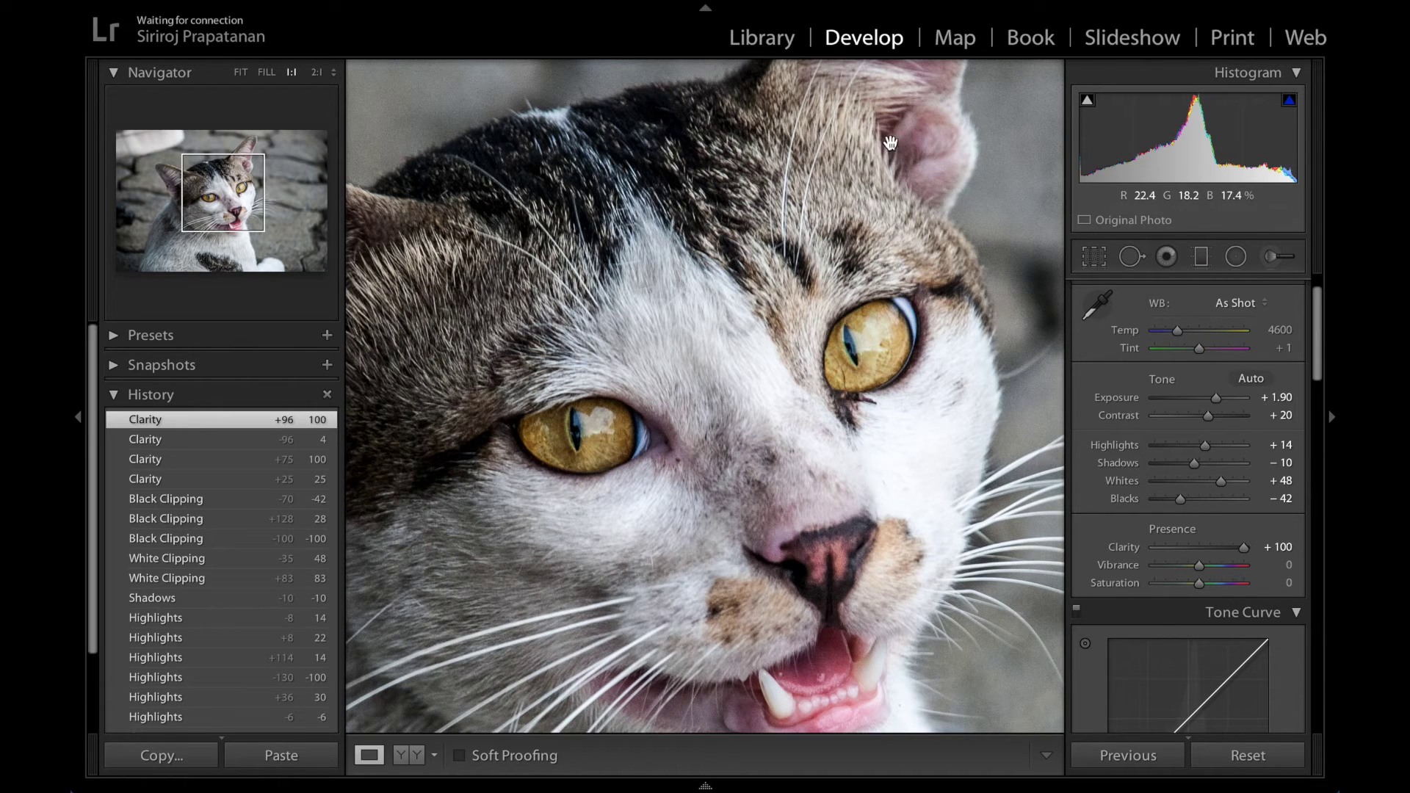
pyautogui.click(829, 351)
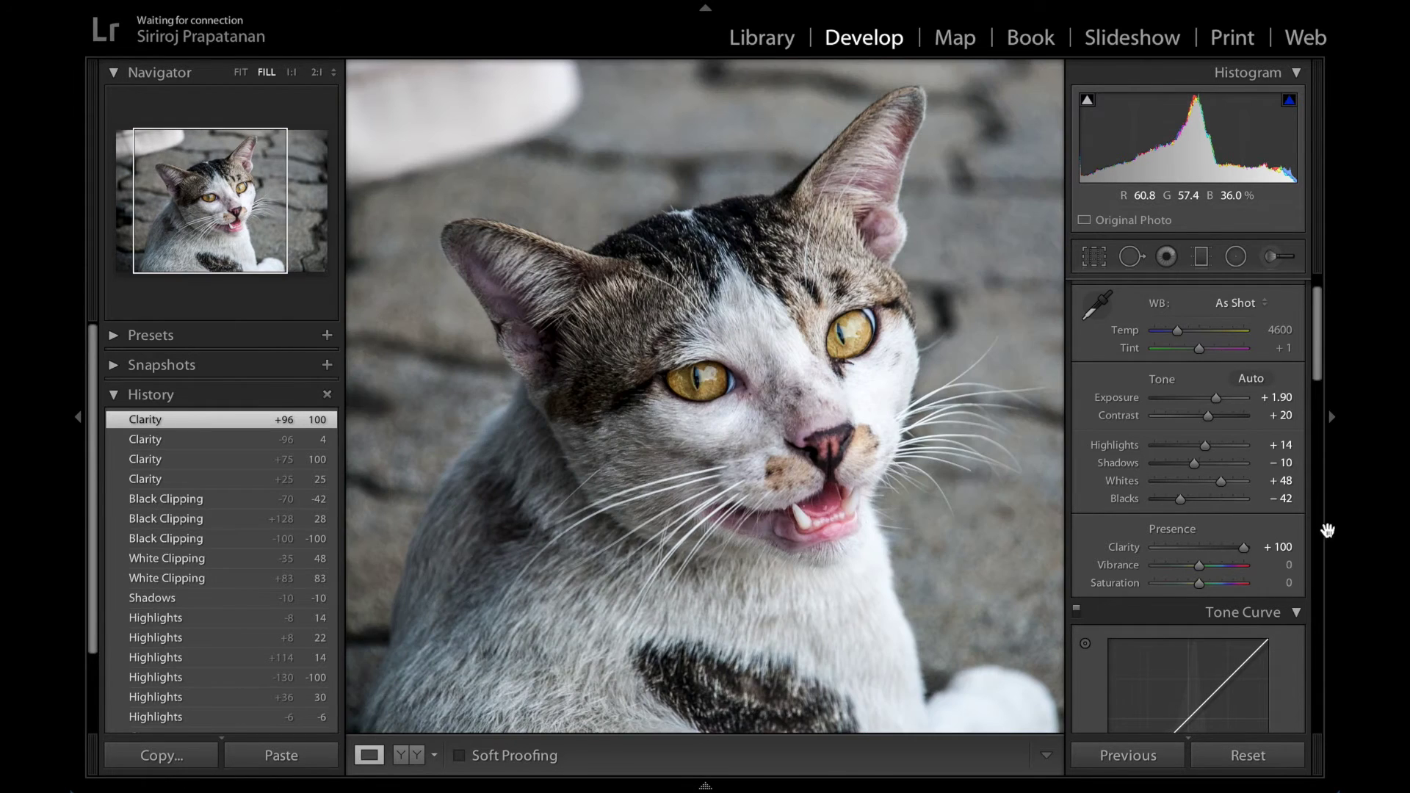
# Test Clarity at -100 on the face, then settle it at +27 with the photo fit
pyautogui.moveTo(1242, 551); pyautogui.dragTo(1154, 548)
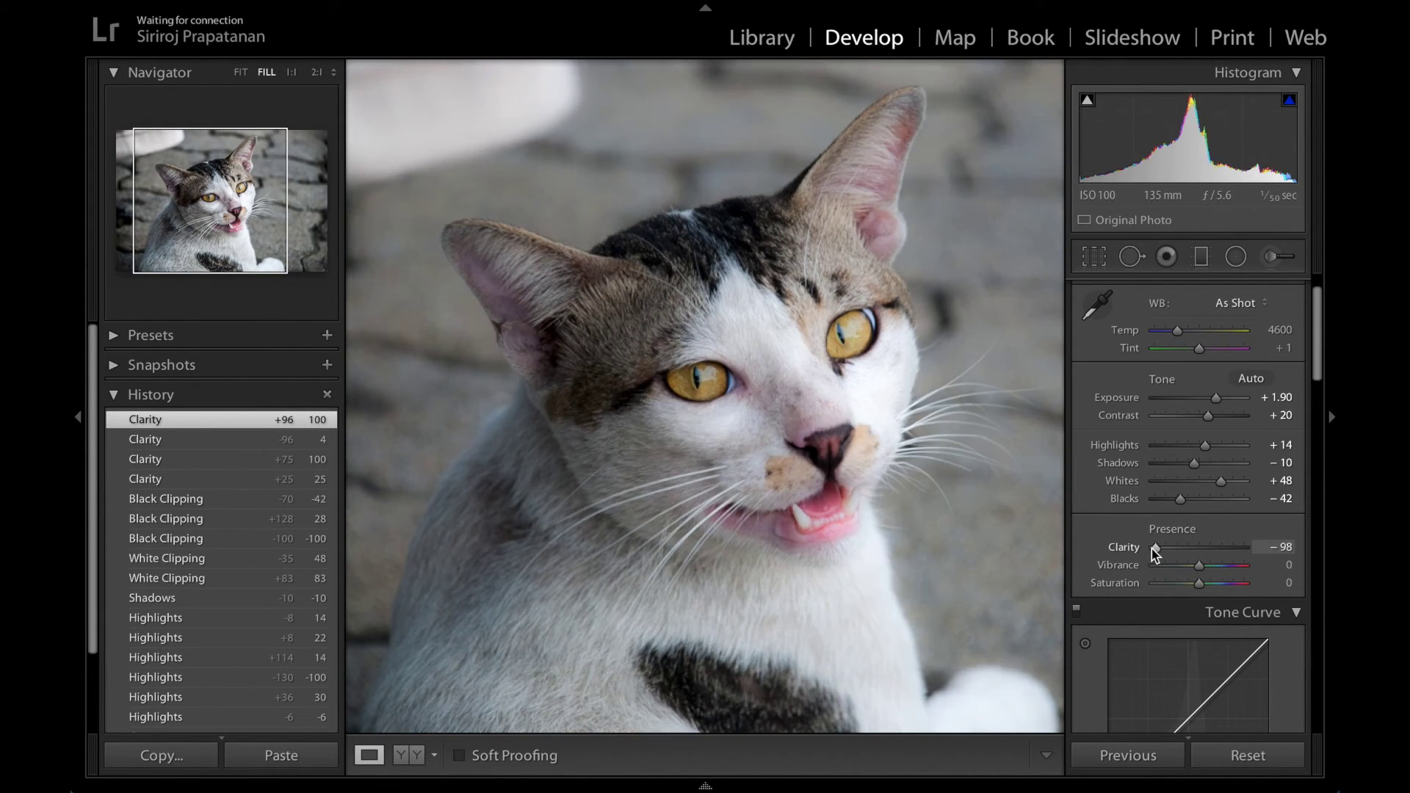
pyautogui.click(822, 482)
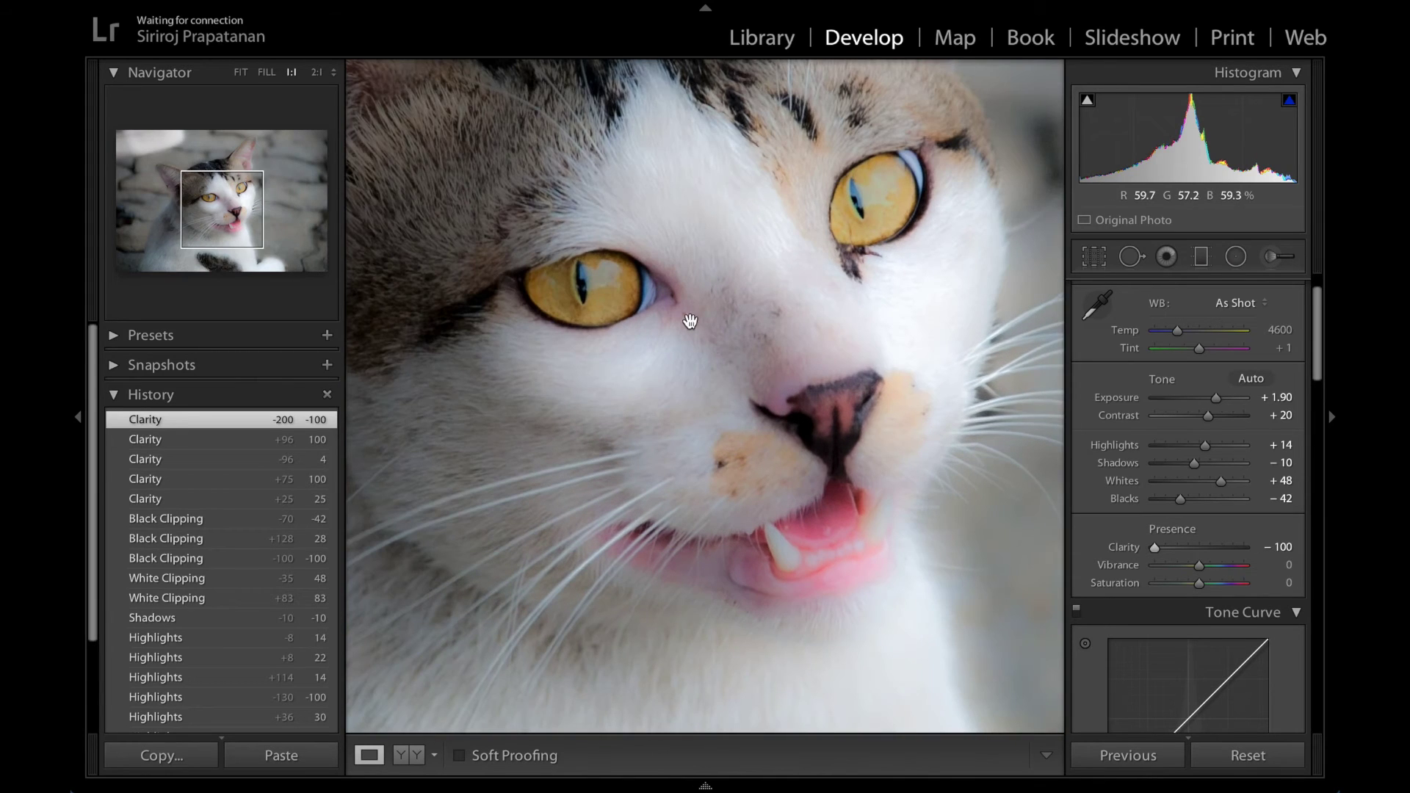
pyautogui.moveTo(686, 314); pyautogui.dragTo(709, 331)
pyautogui.click(719, 329)
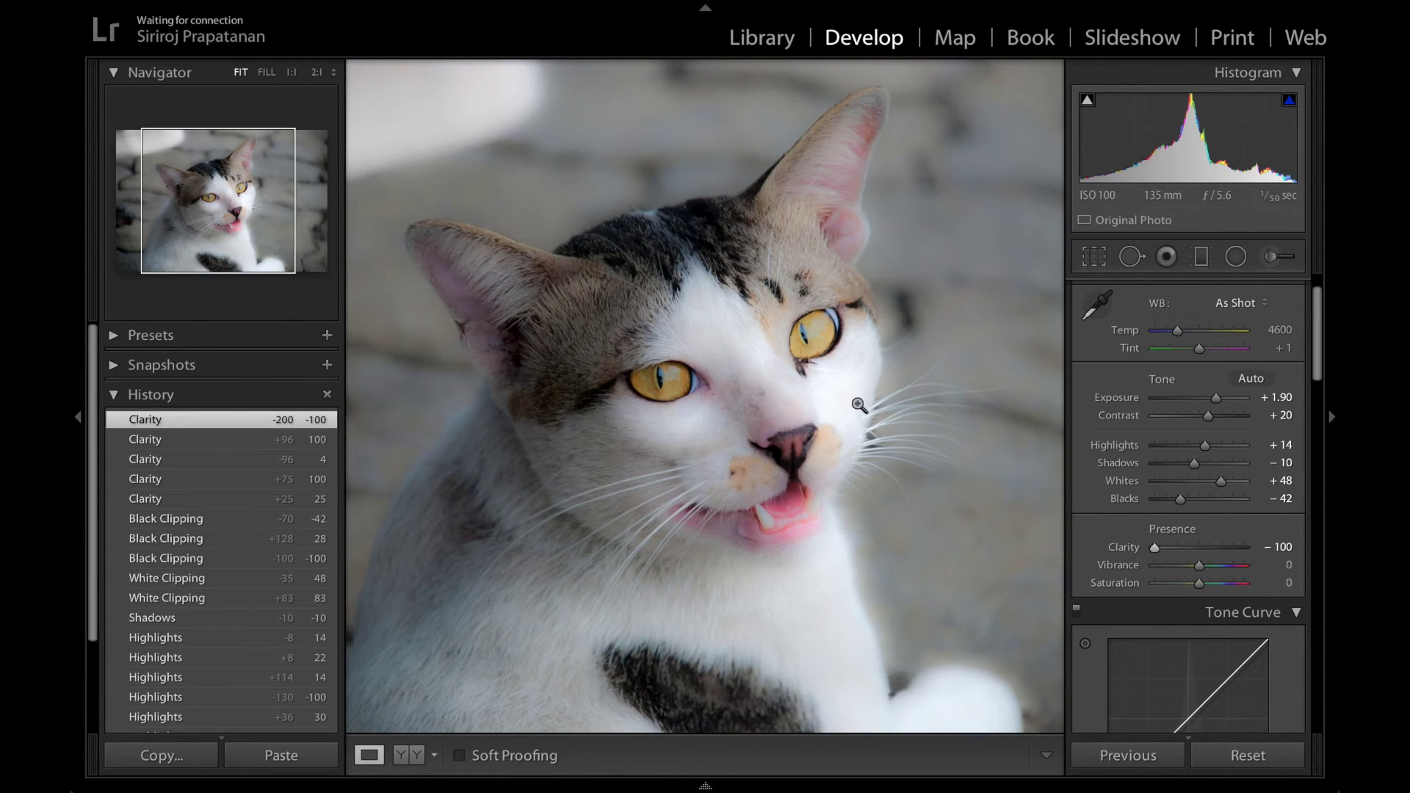
pyautogui.click(240, 72)
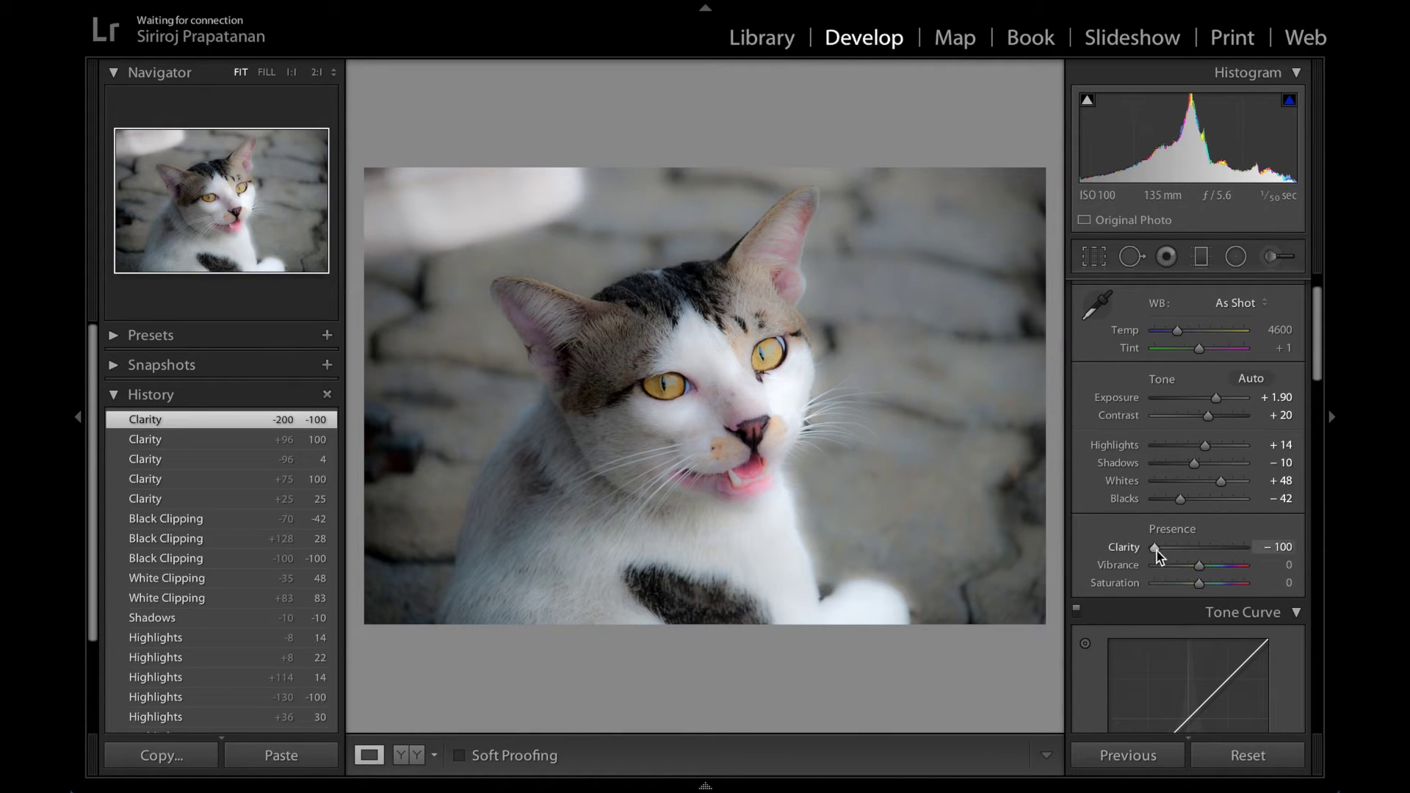
pyautogui.moveTo(1161, 548); pyautogui.dragTo(1206, 548)
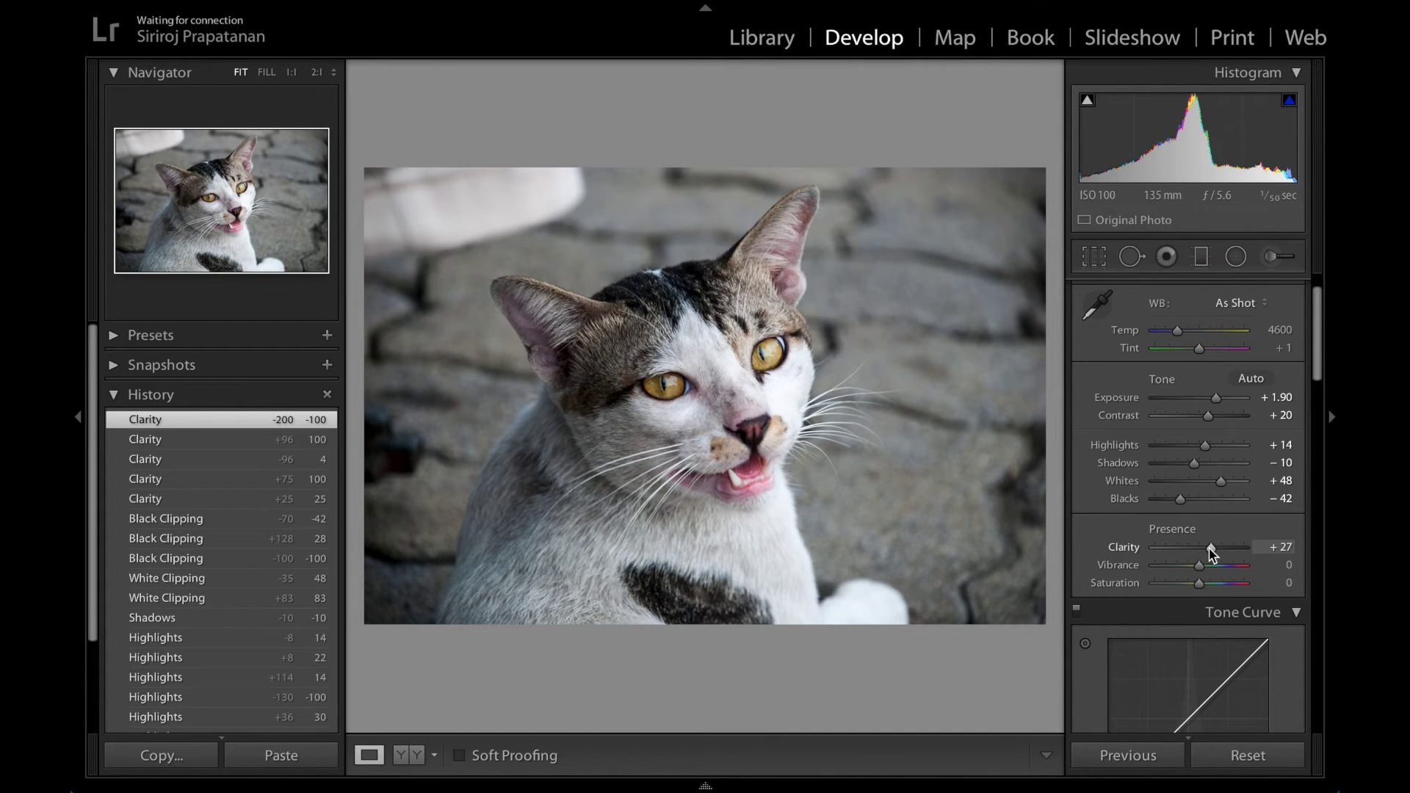
pyautogui.moveTo(1212, 553); pyautogui.dragTo(1212, 553)
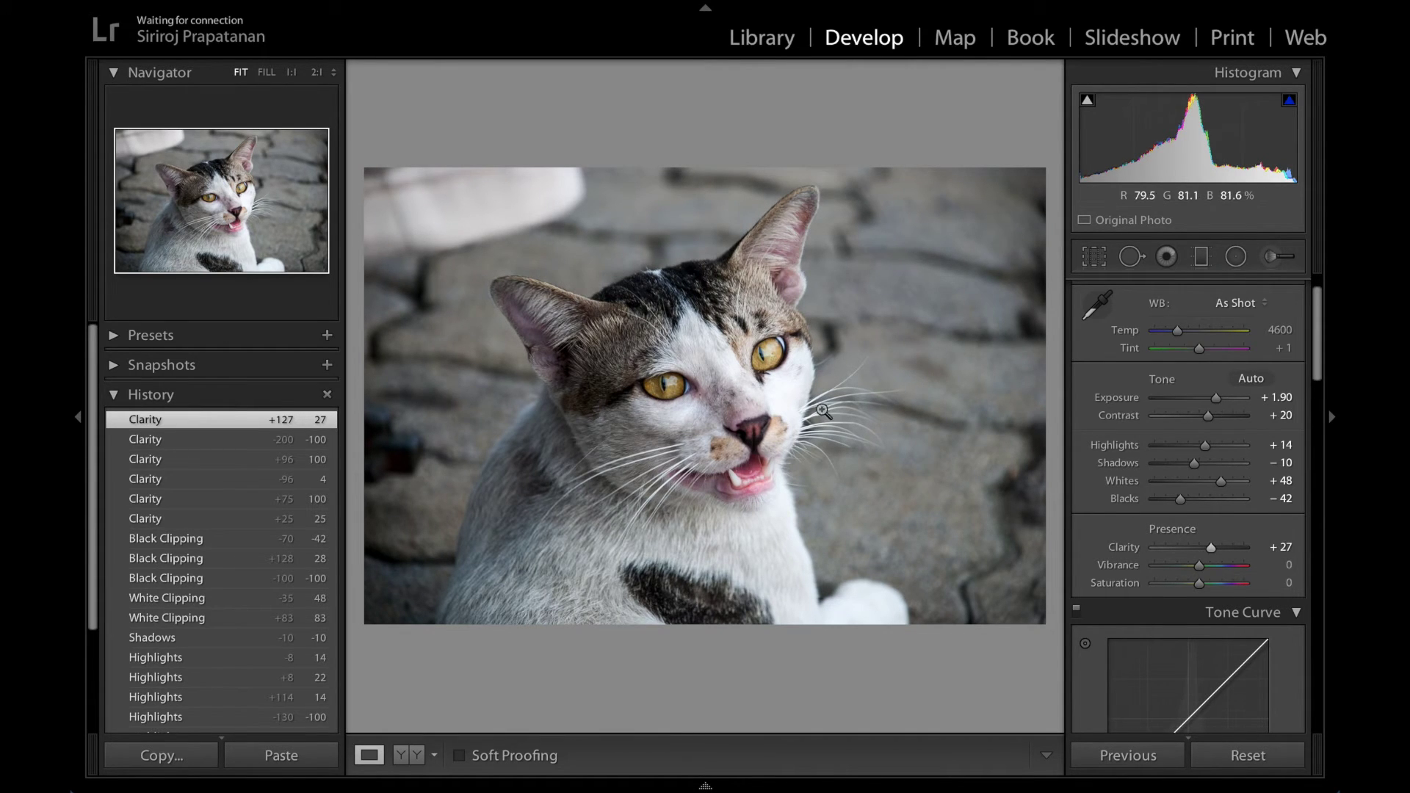
pyautogui.scroll(2, 1259, 511)
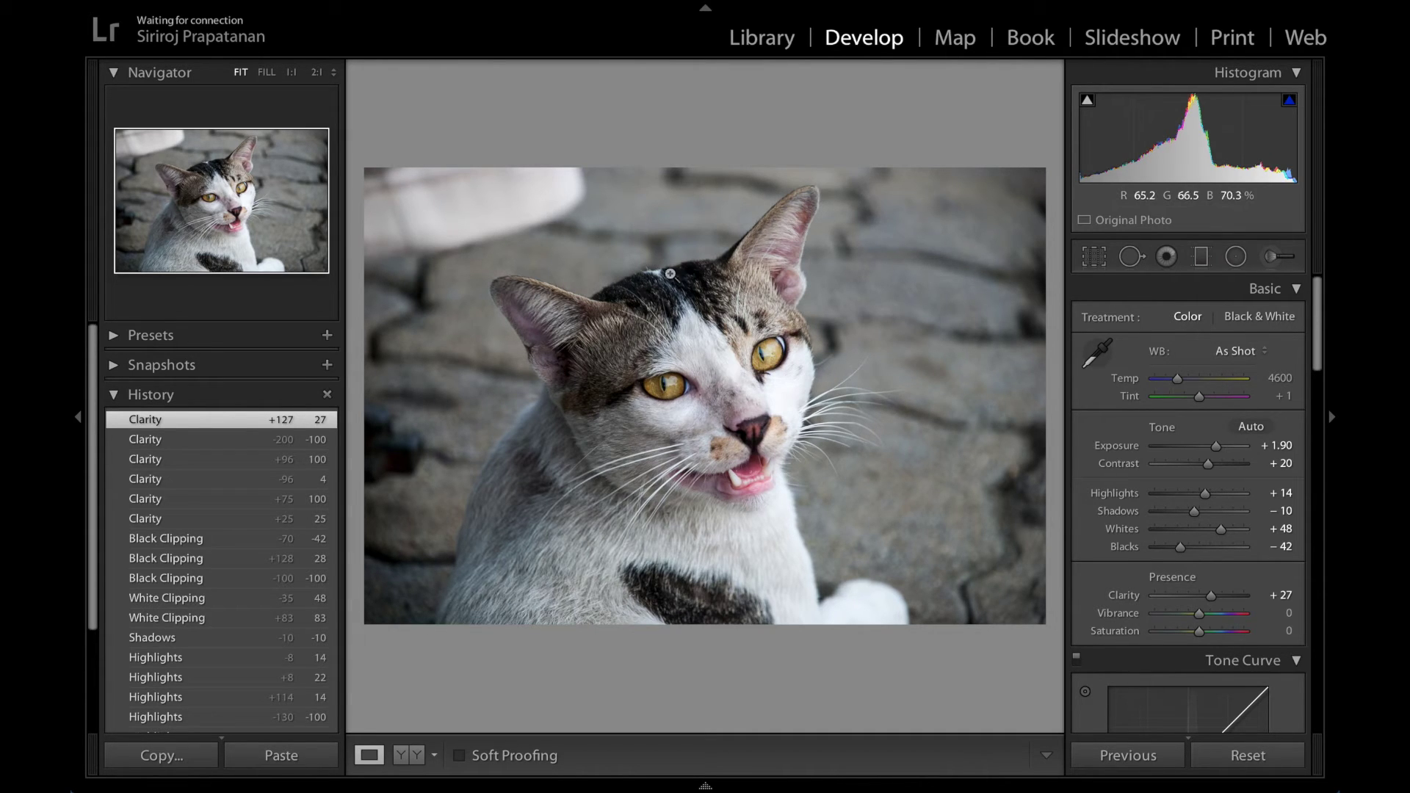
pyautogui.click(522, 199)
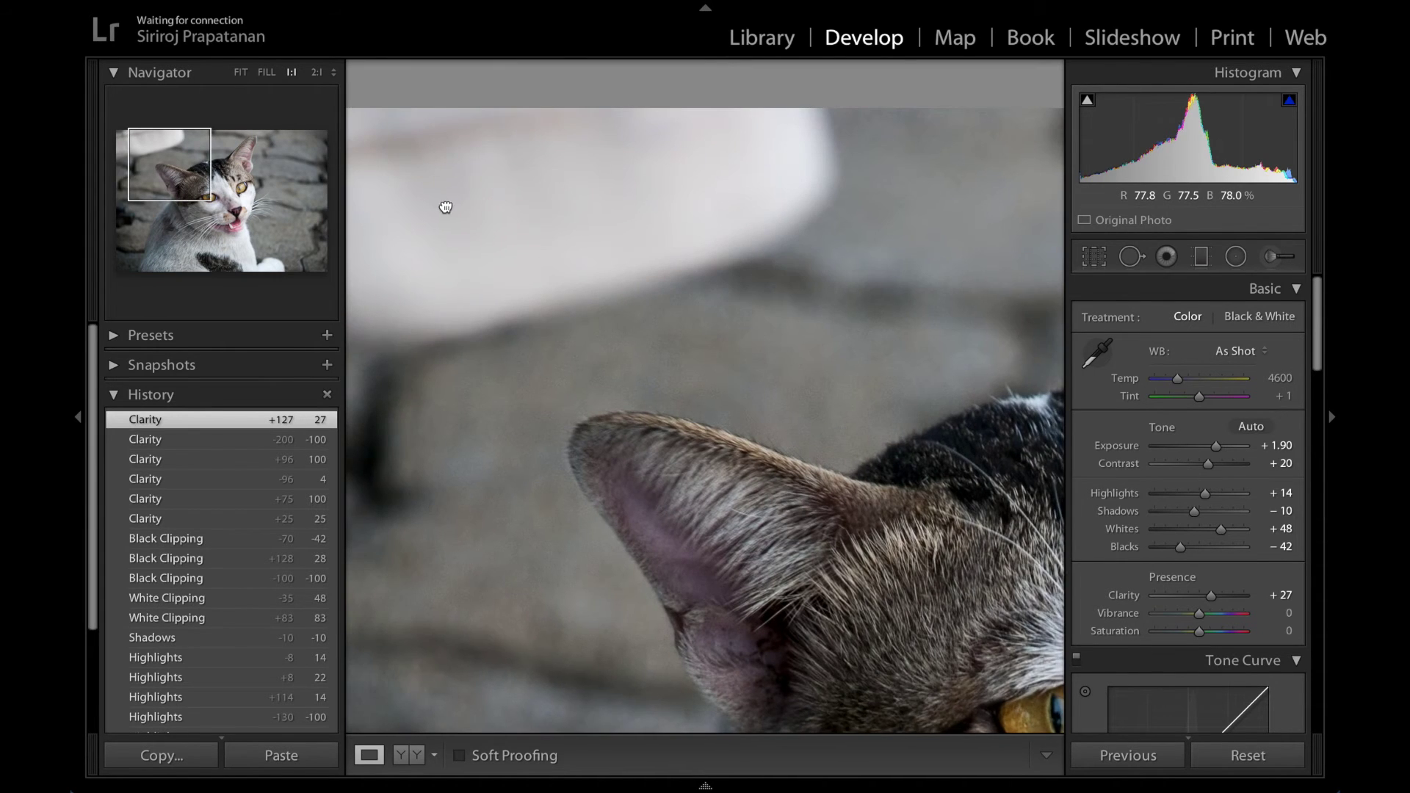
pyautogui.moveTo(441, 210); pyautogui.dragTo(528, 255)
pyautogui.click(561, 235)
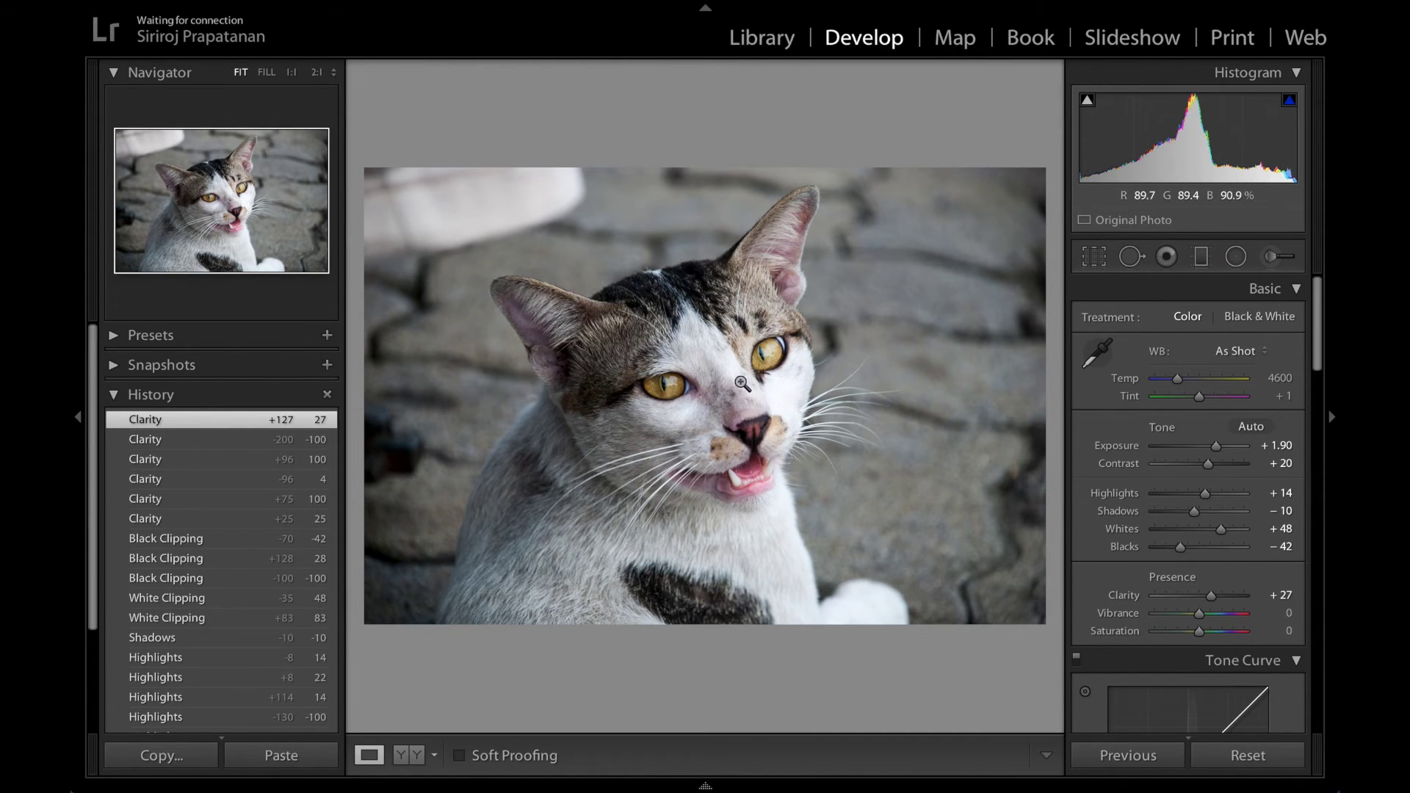
pyautogui.rightClick(676, 317)
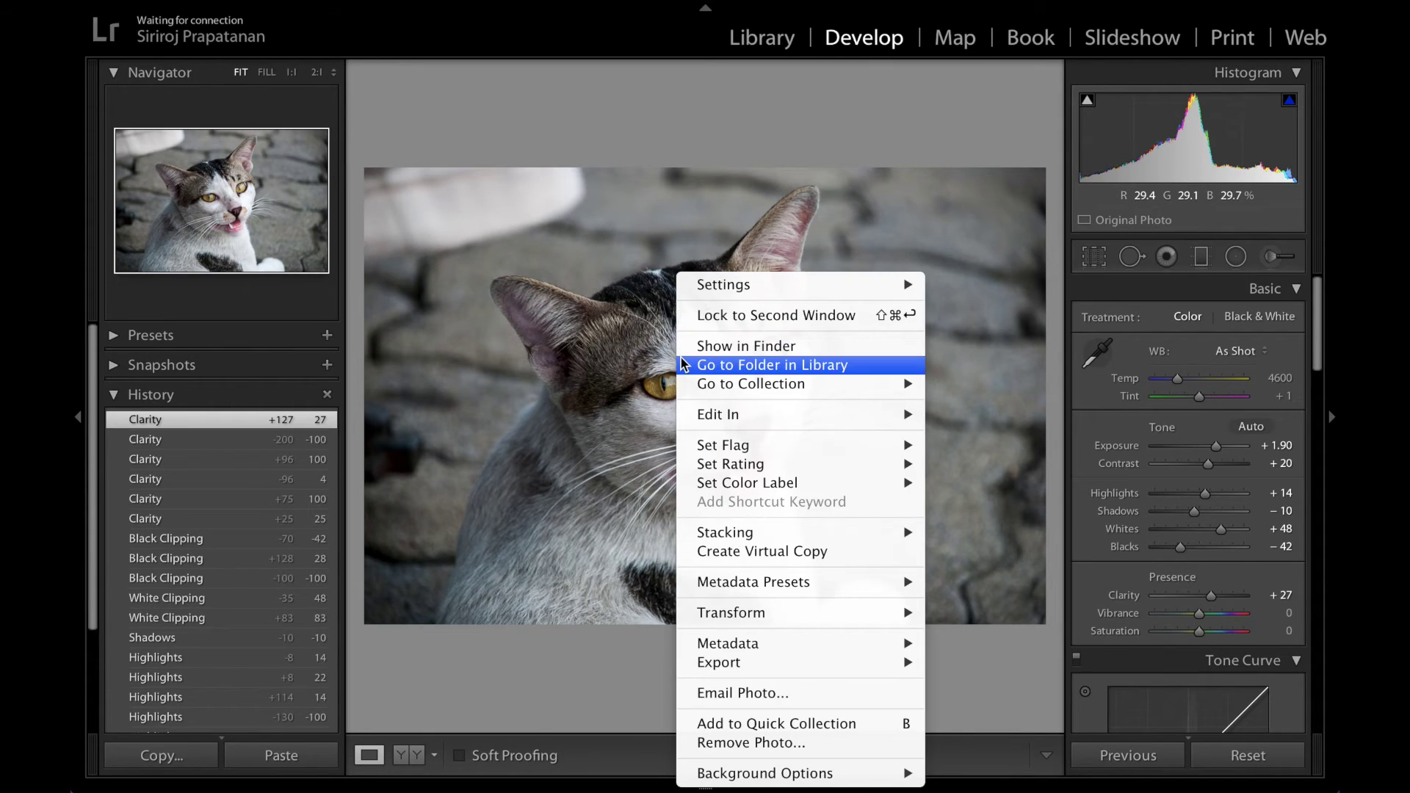
pyautogui.moveTo(771, 414)
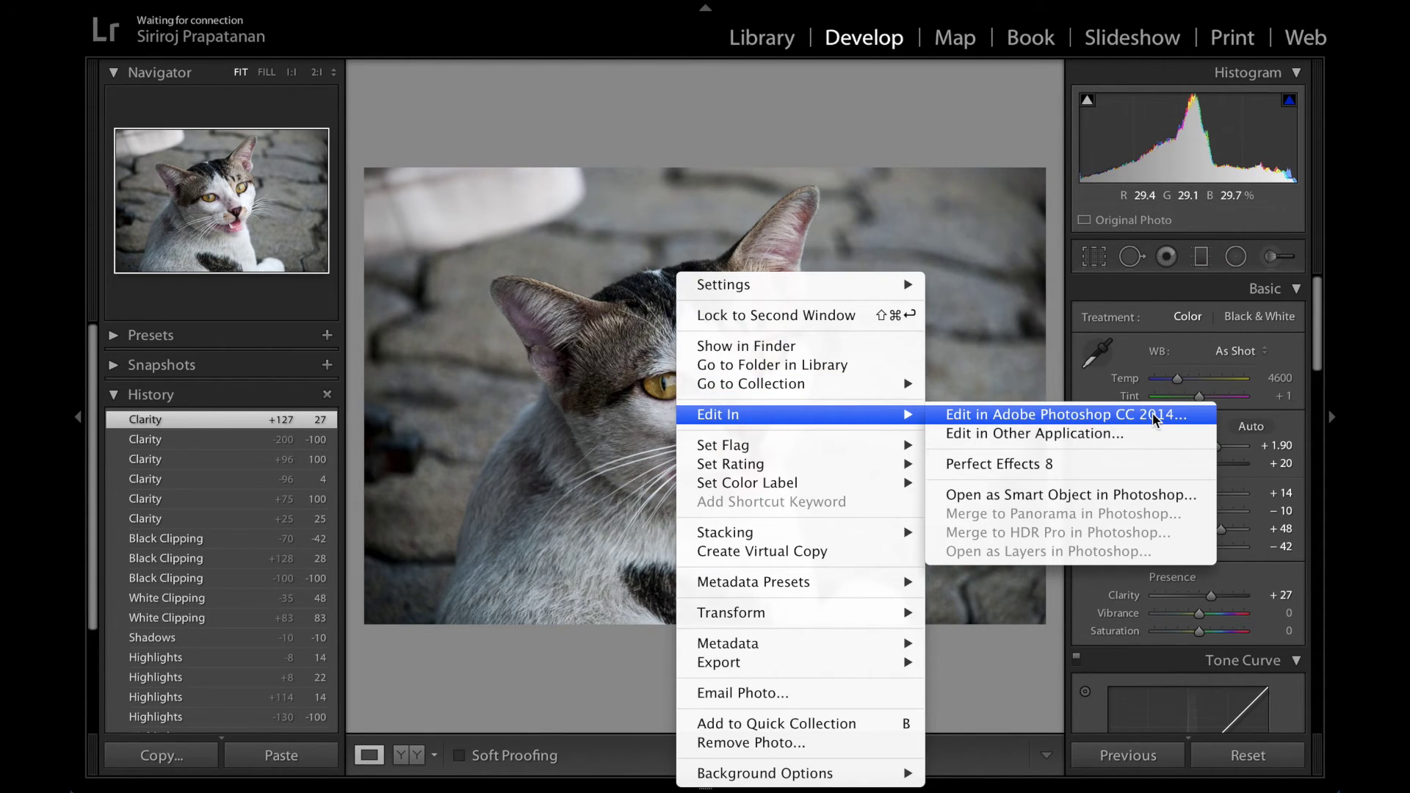
# Send the toned photo DSC_0251.NEF to Photoshop CC 2014 for editing
pyautogui.click(1102, 415)
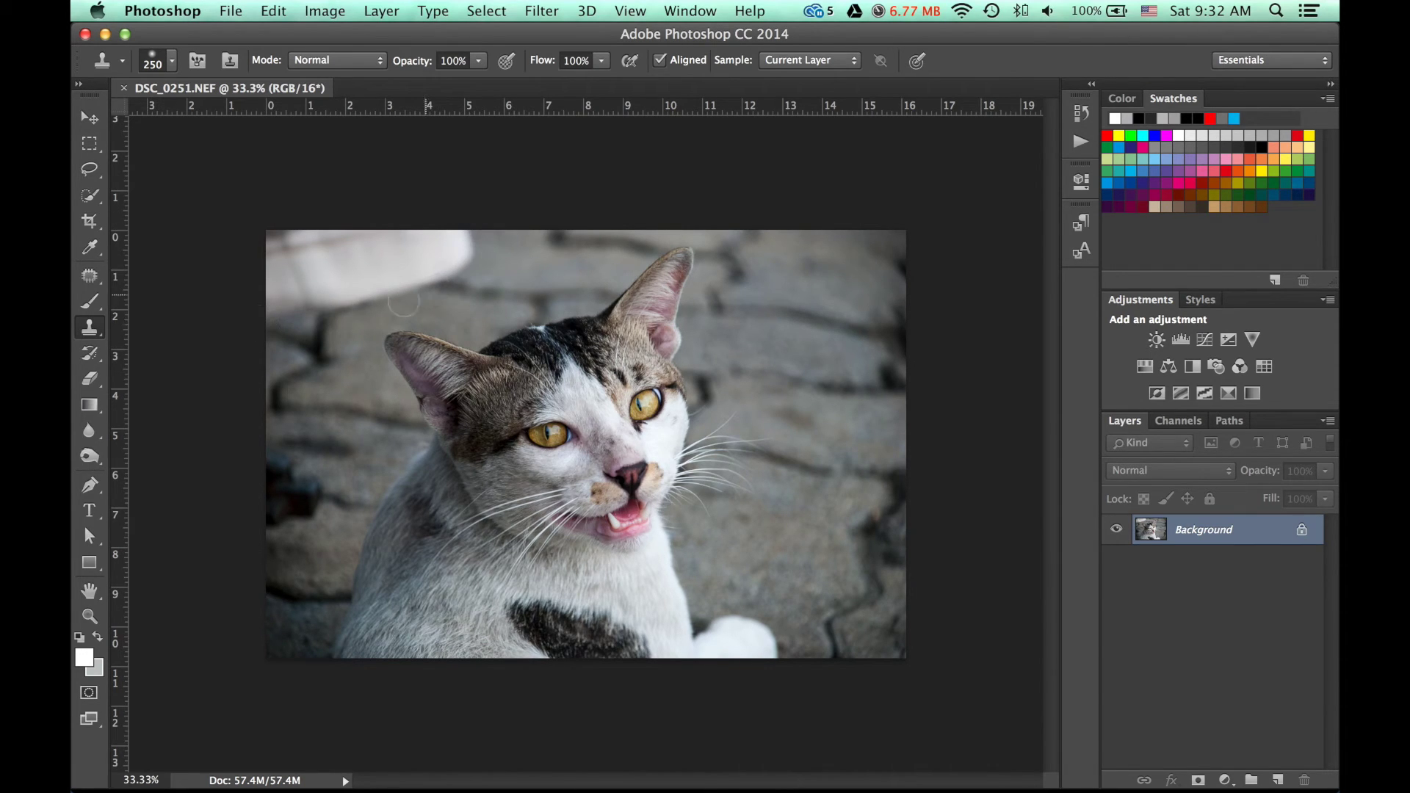
pyautogui.click(91, 169)
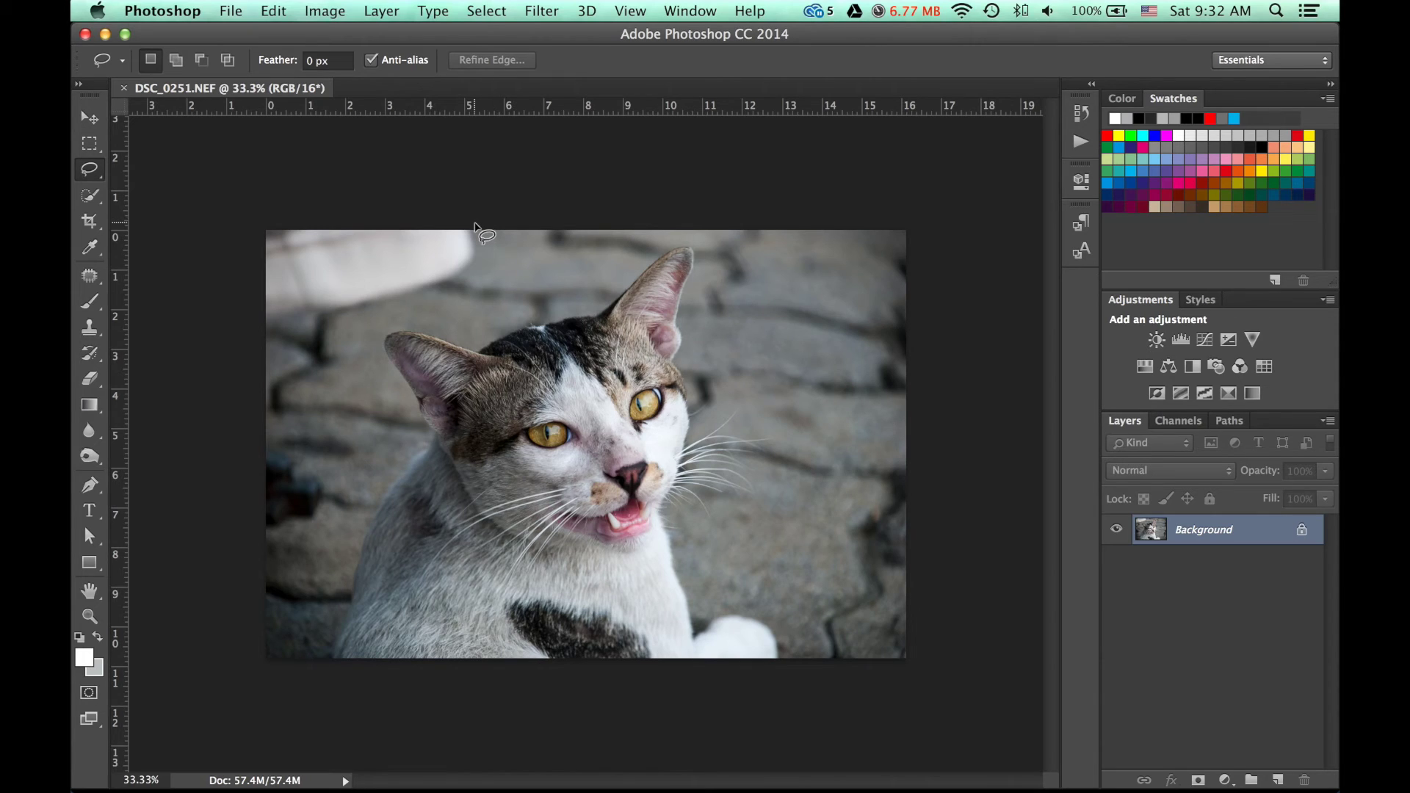
# Lasso the white cloth at top-left, Content-Aware Fill it with paving, and deselect
pyautogui.moveTo(472, 230)
pyautogui.mouseDown()
pyautogui.moveTo(451, 279)
pyautogui.moveTo(357, 312)
pyautogui.moveTo(260, 321)
pyautogui.moveTo(257, 262)
pyautogui.moveTo(276, 206)
pyautogui.moveTo(531, 196)
pyautogui.mouseUp()
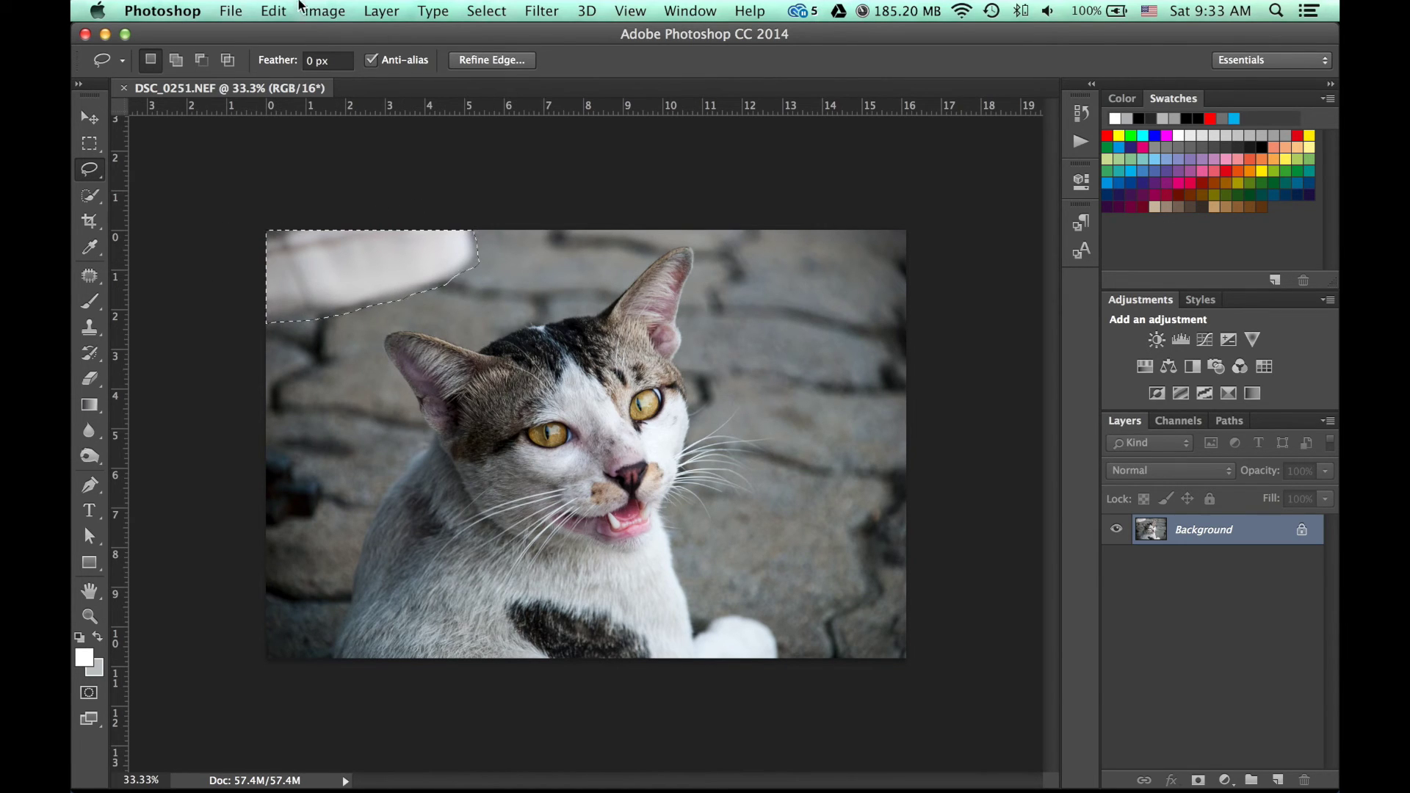
pyautogui.click(273, 11)
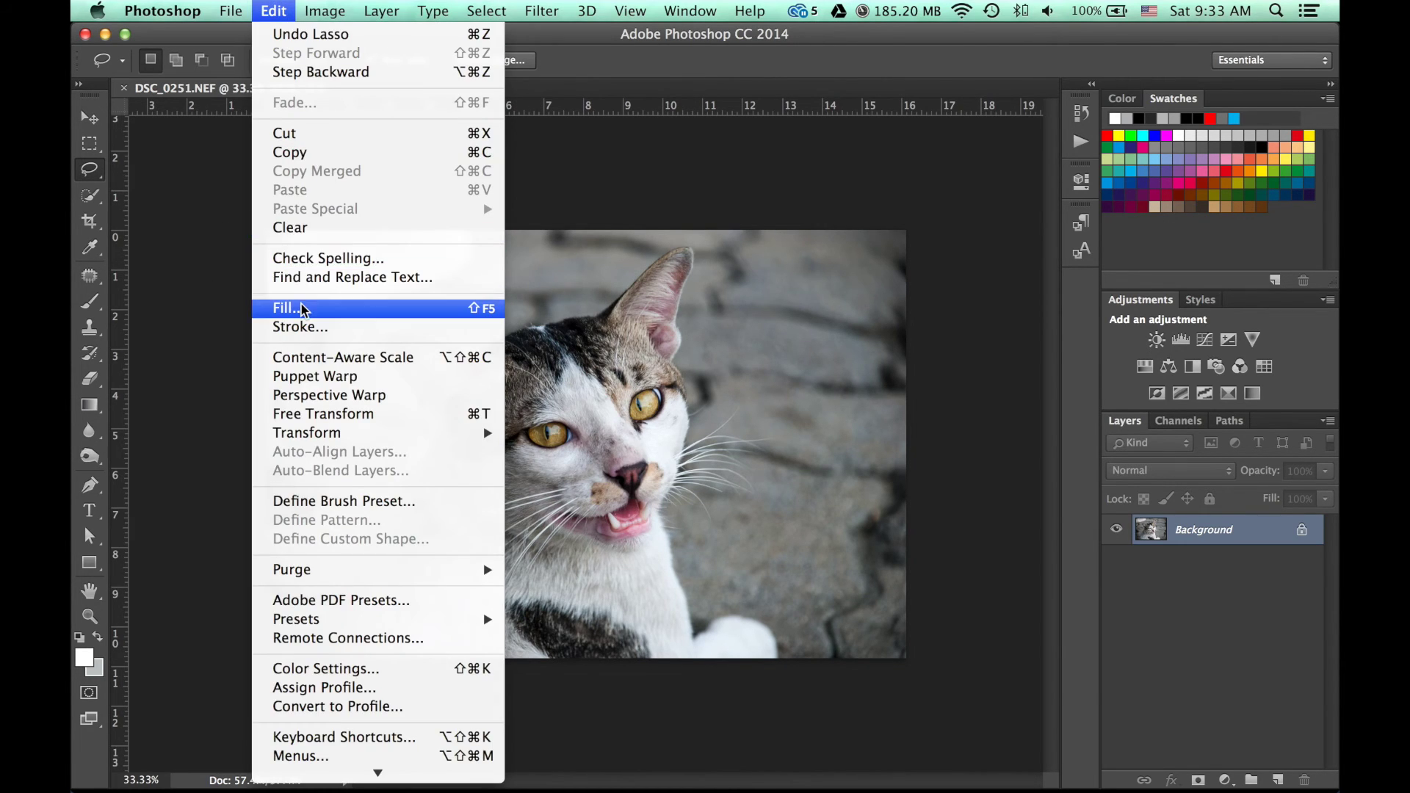
pyautogui.click(288, 308)
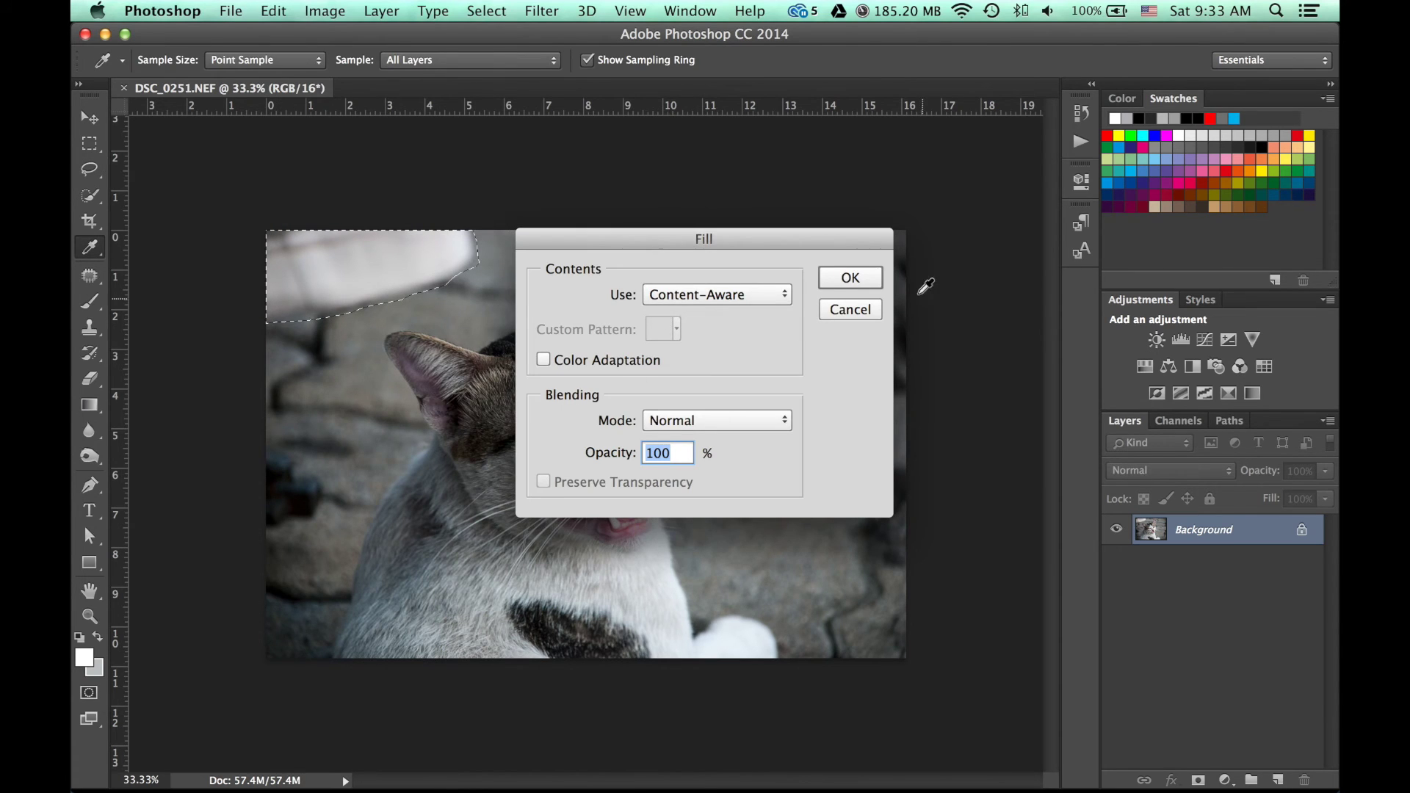
pyautogui.click(850, 278)
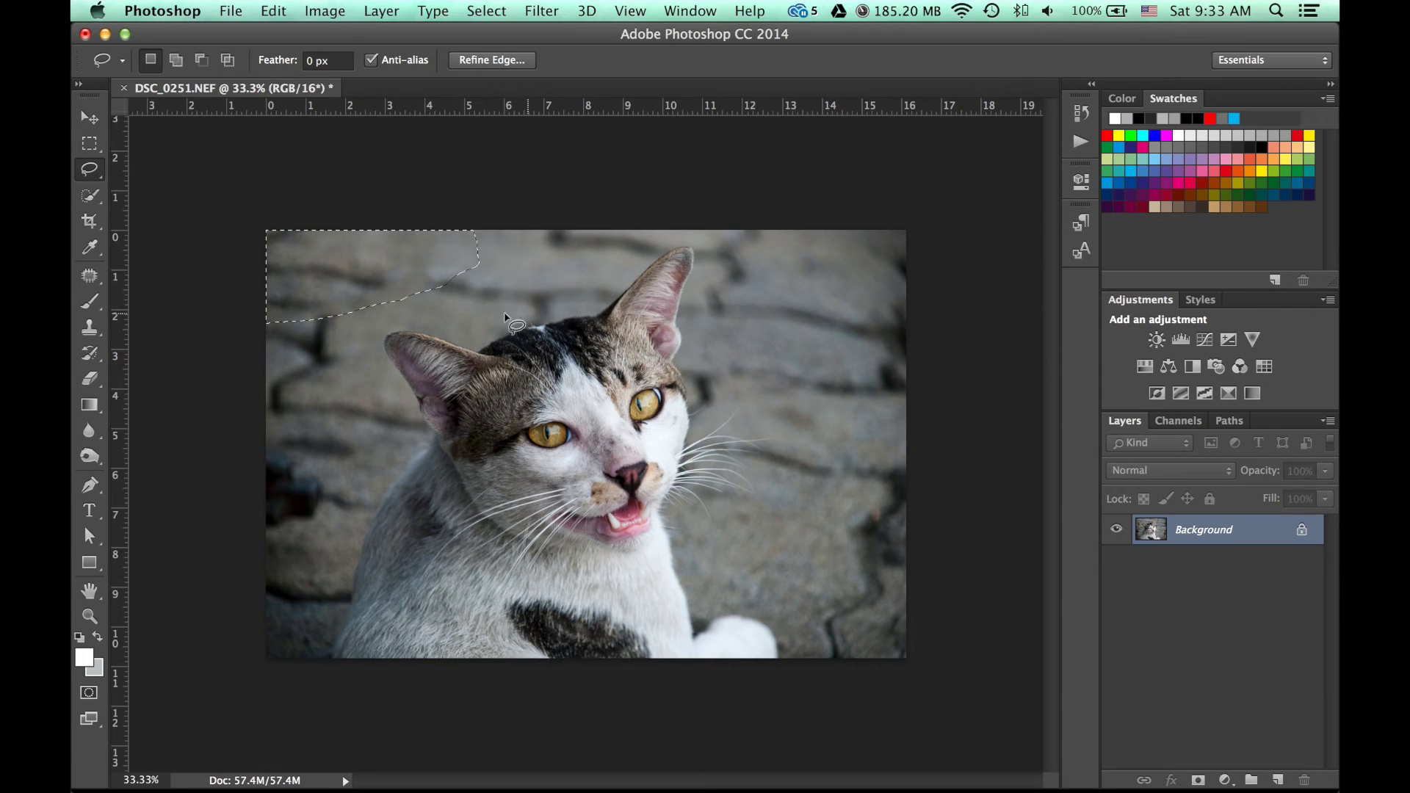
pyautogui.click(498, 285)
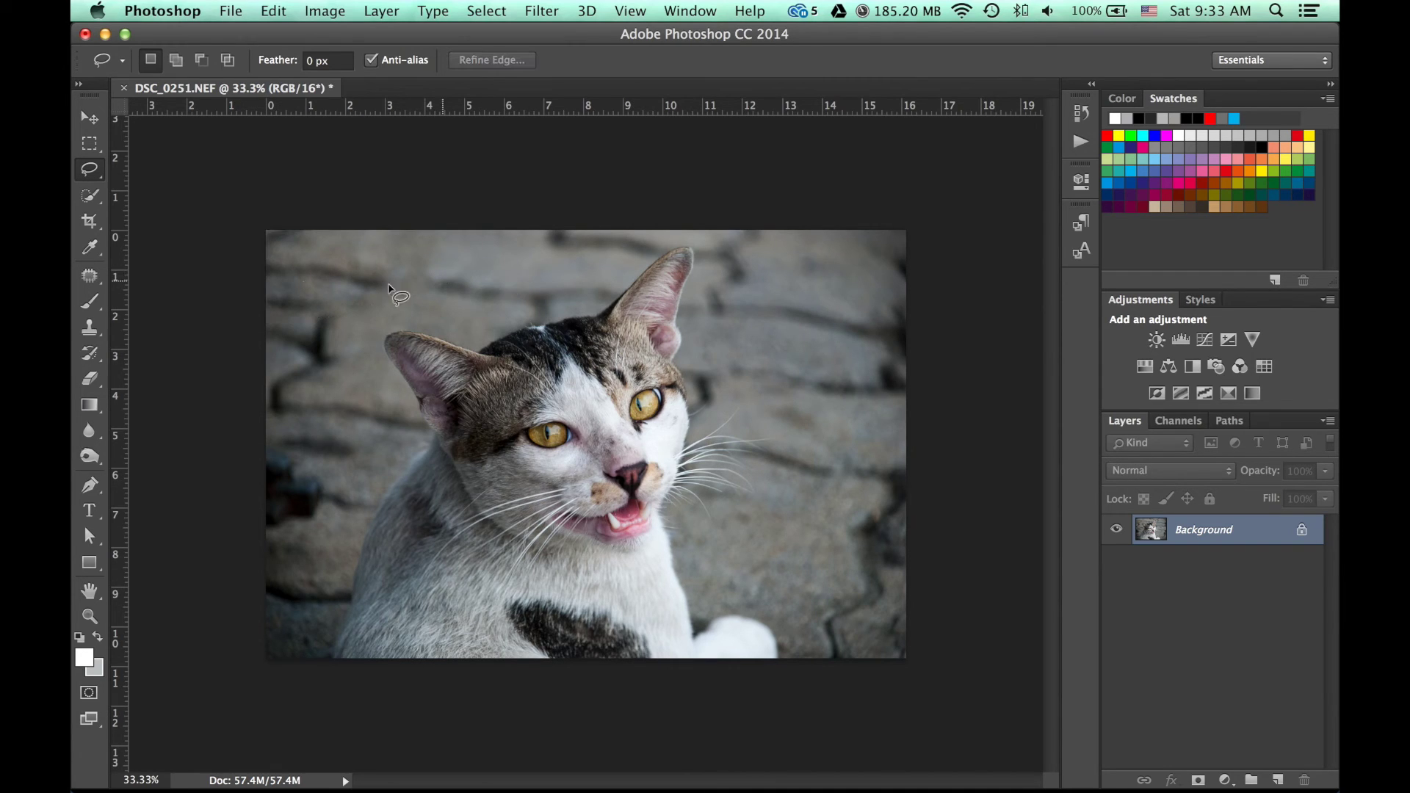
pyautogui.click(87, 327)
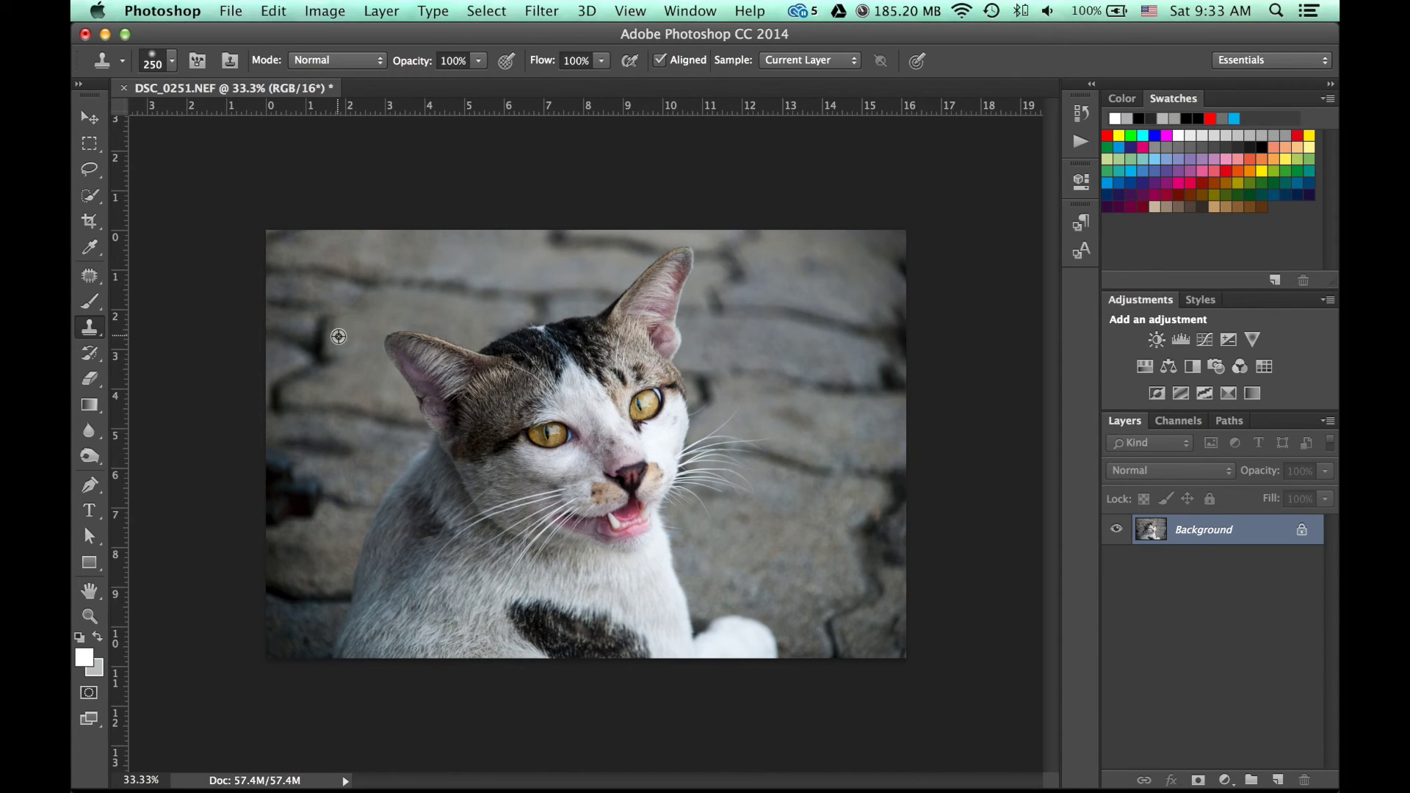
# Clone paving texture over the patched top-left area from several nearby source points
pyautogui.keyDown('alt'); pyautogui.click(351, 308); pyautogui.keyUp('alt')
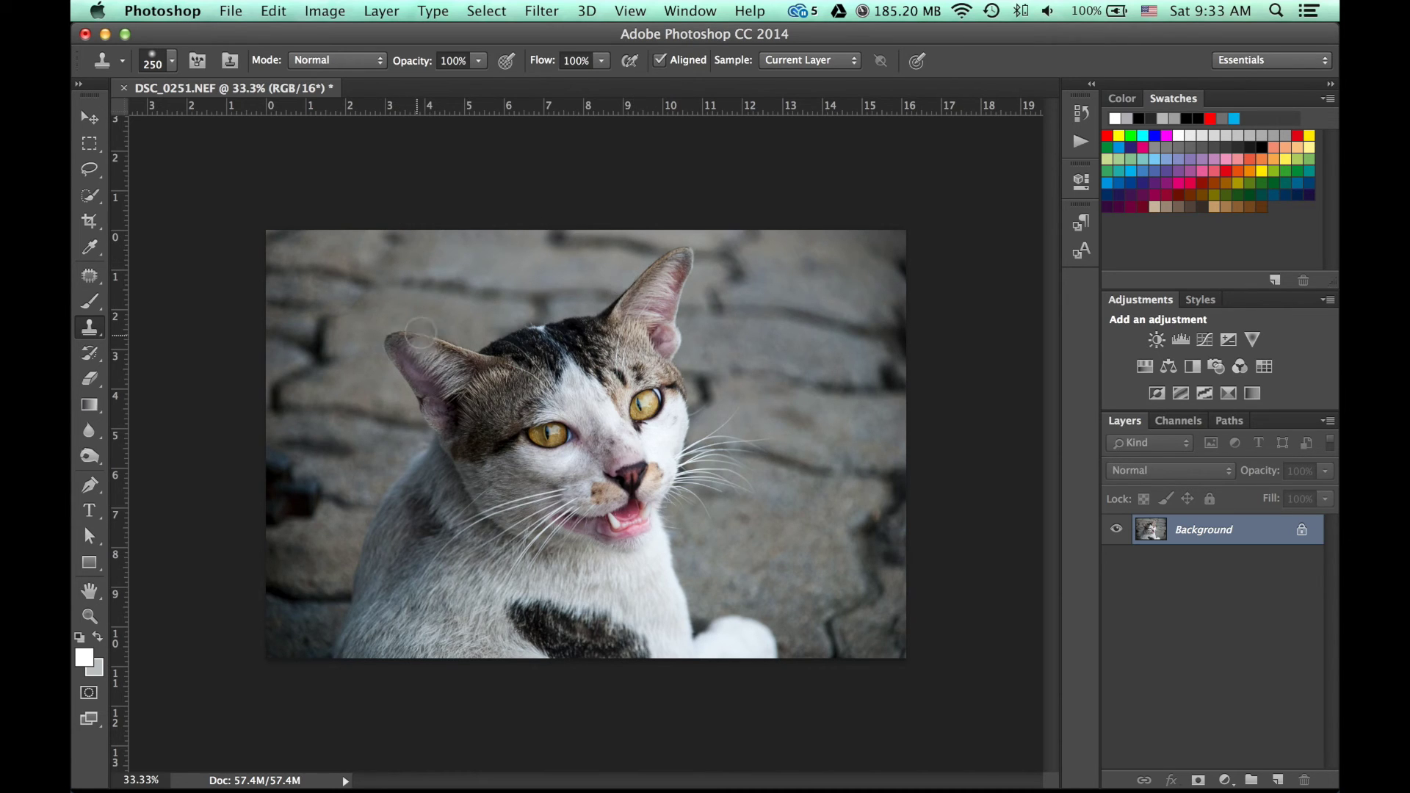
pyautogui.keyDown('alt'); pyautogui.click(423, 284); pyautogui.keyUp('alt')
pyautogui.keyDown('alt'); pyautogui.click(368, 297); pyautogui.keyUp('alt')
pyautogui.keyDown('alt'); pyautogui.click(383, 264); pyautogui.keyUp('alt')
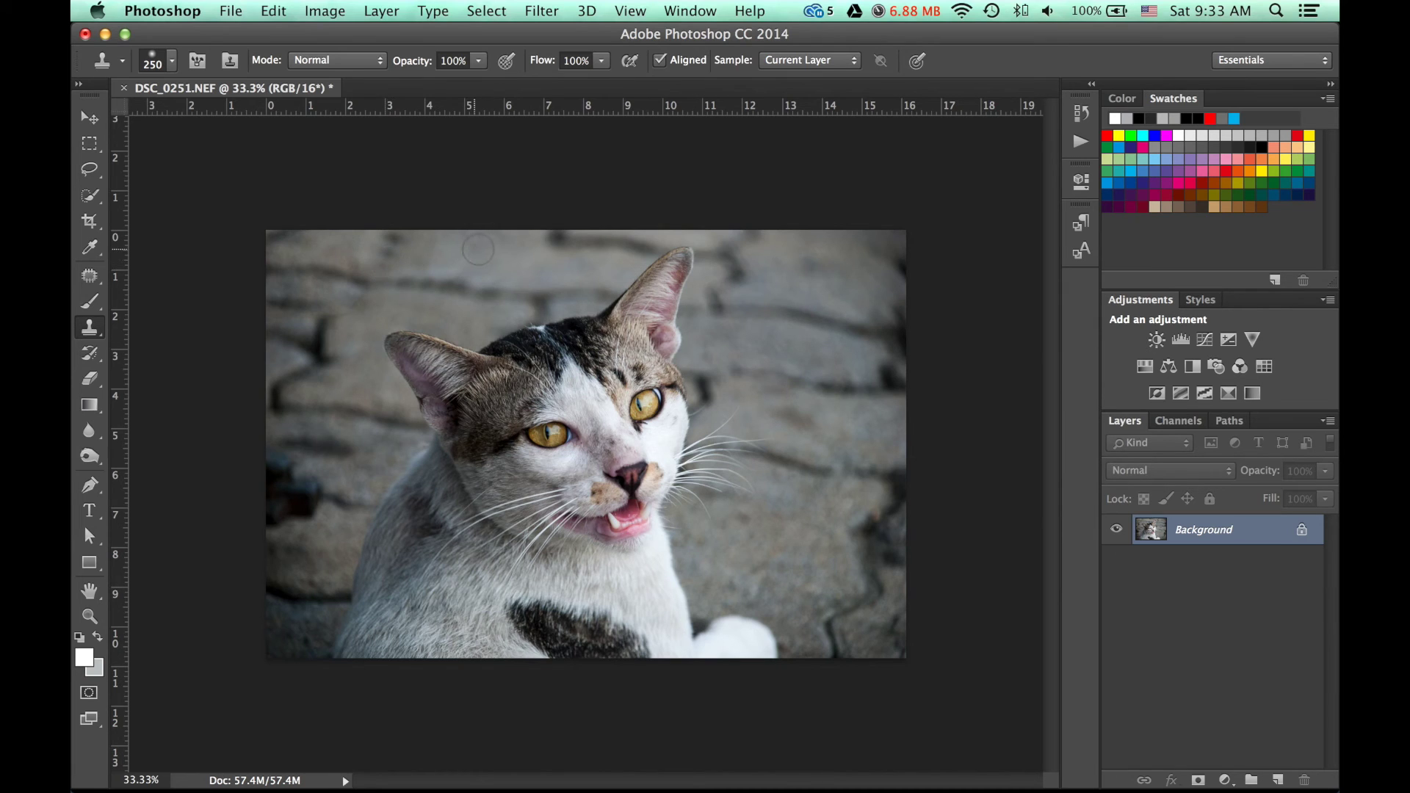
pyautogui.press('super+plus')
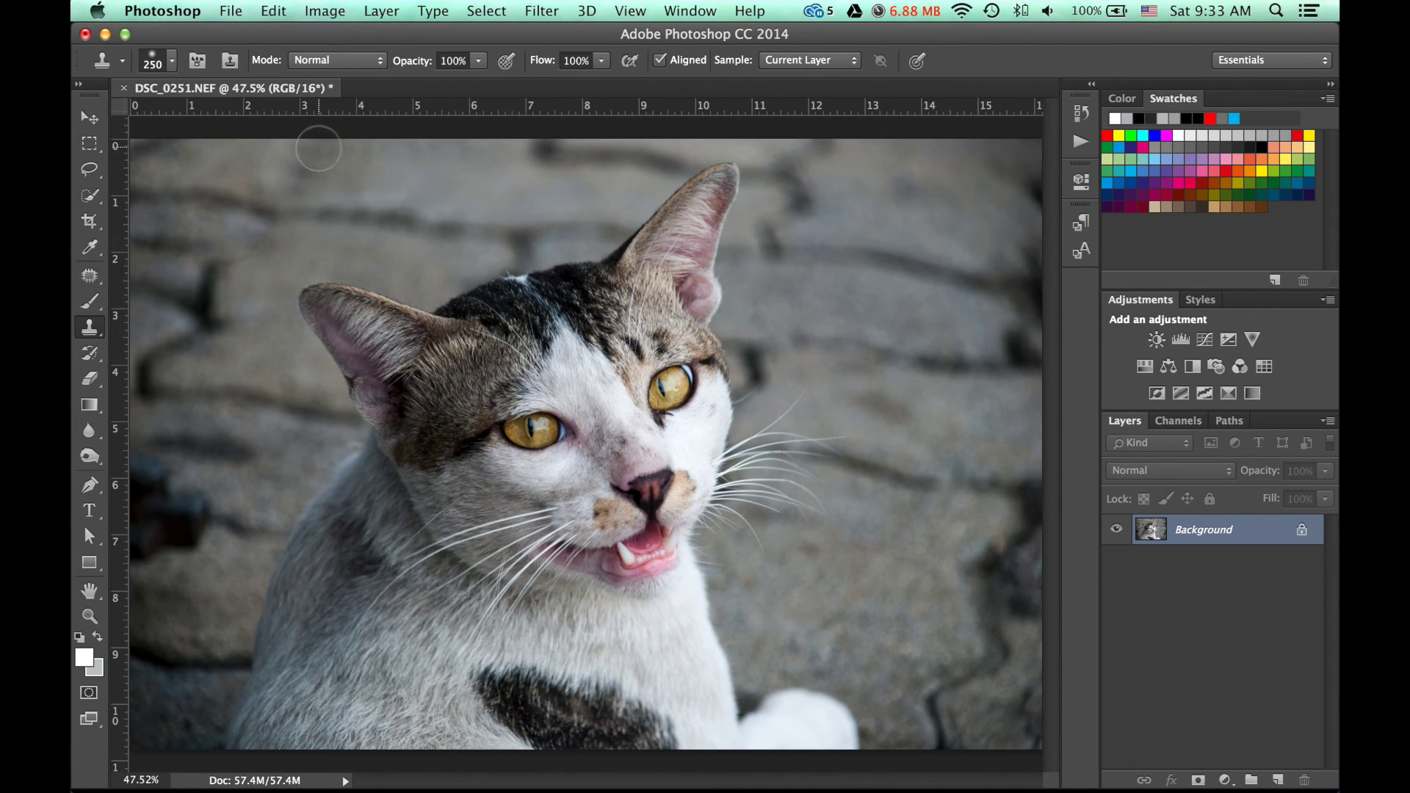
pyautogui.press('super+minus')
pyautogui.press('super+plus')
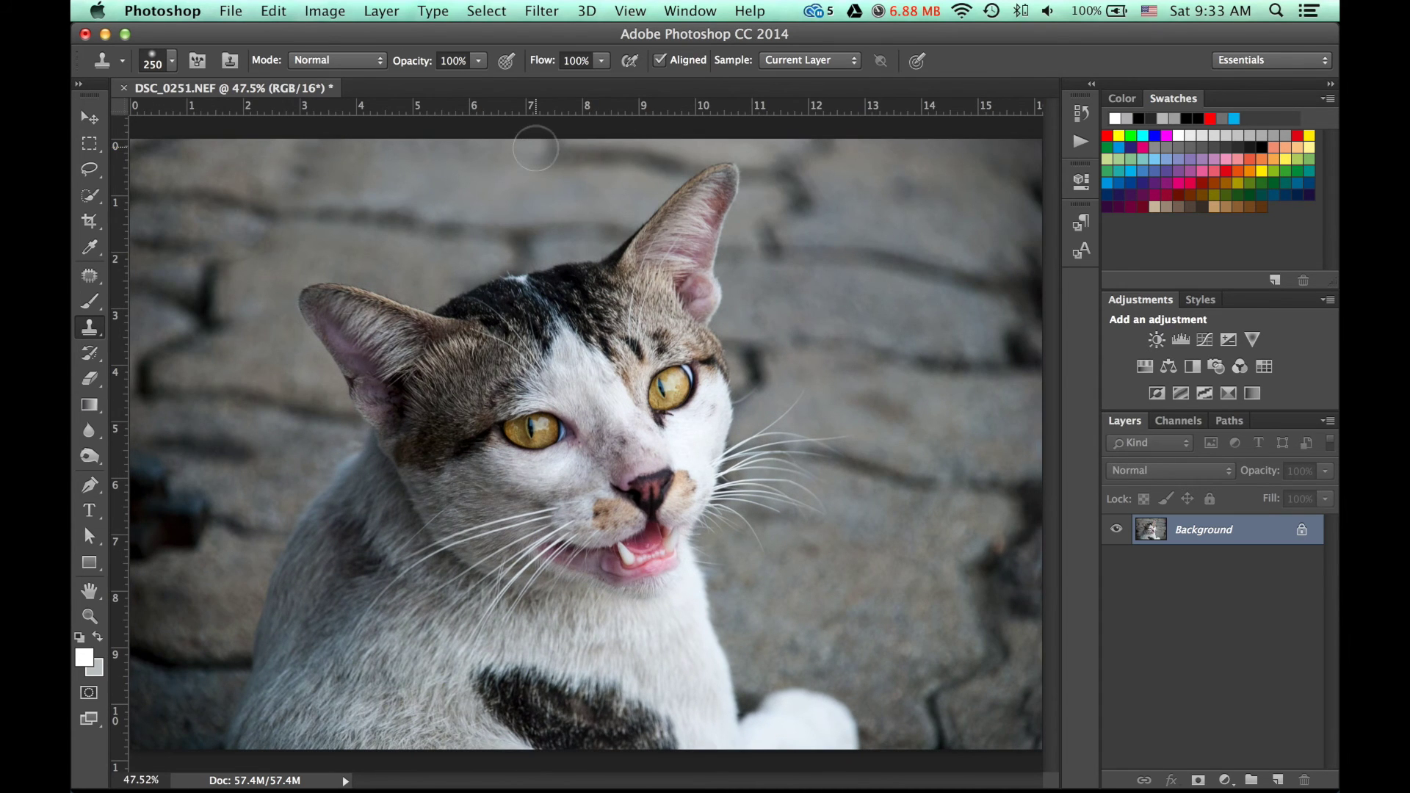
# Compare original and retouched states in History, then zoom out and close DSC_0251.NEF
pyautogui.click(1081, 116)
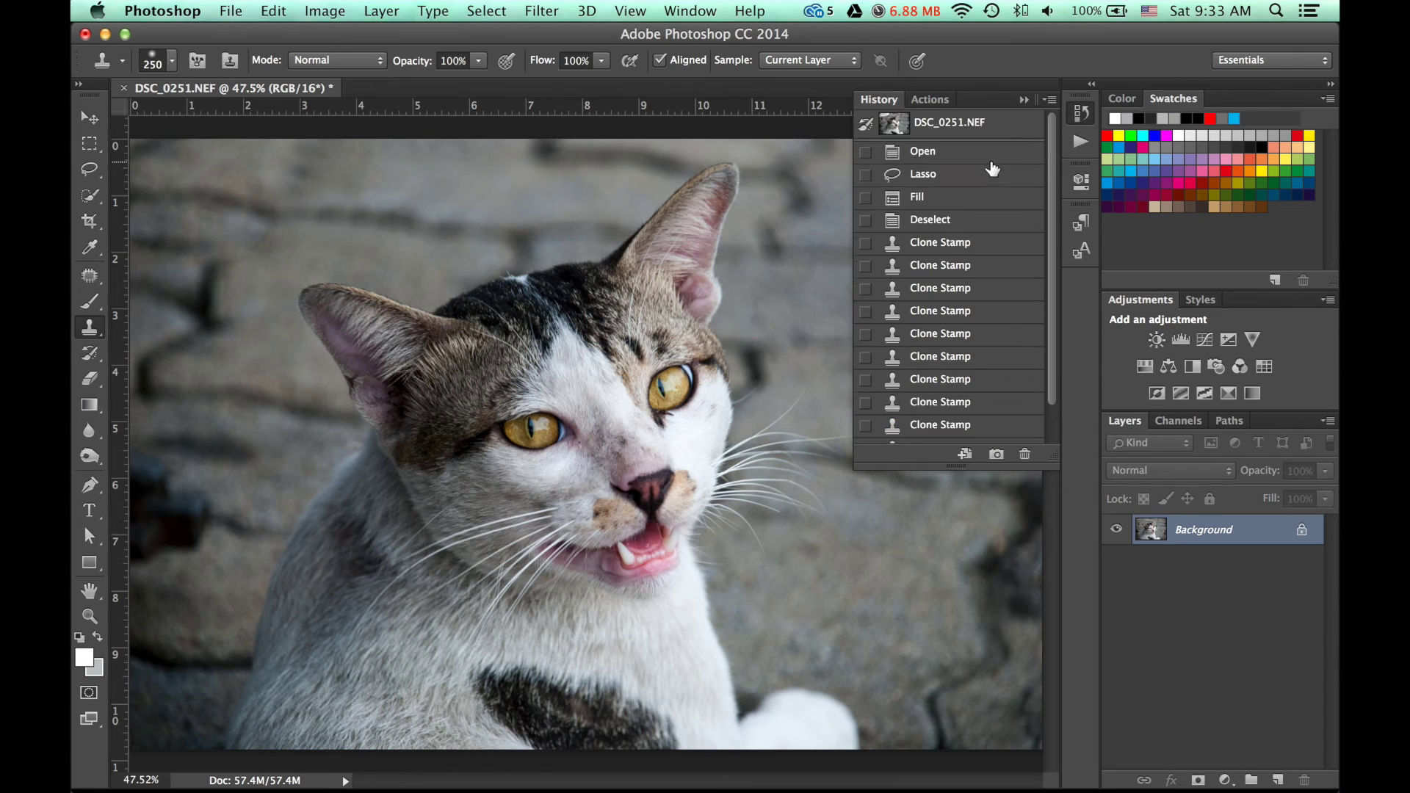
pyautogui.click(1012, 137)
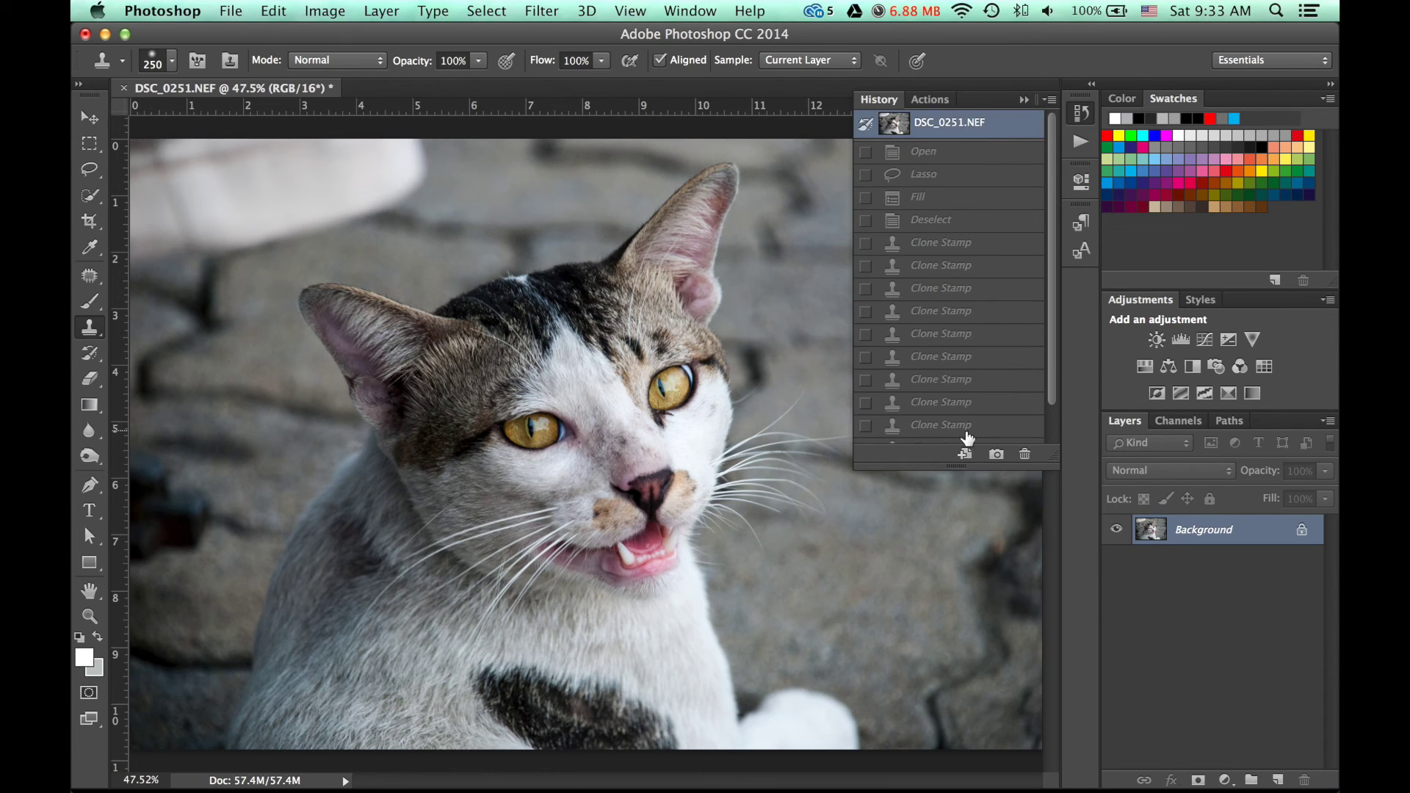
pyautogui.scroll(-2, 977, 433)
pyautogui.click(979, 432)
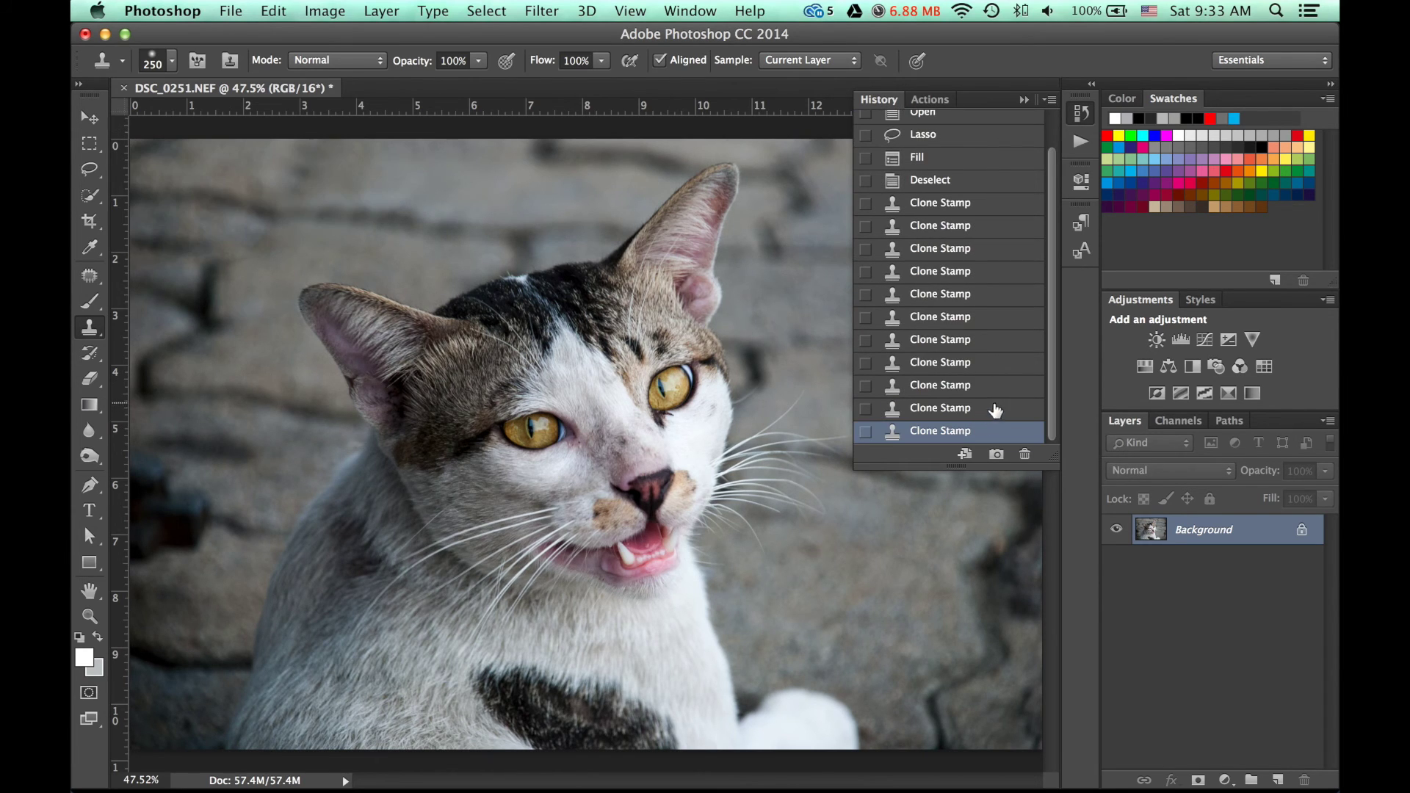
pyautogui.click(1024, 100)
pyautogui.press('super+minus')
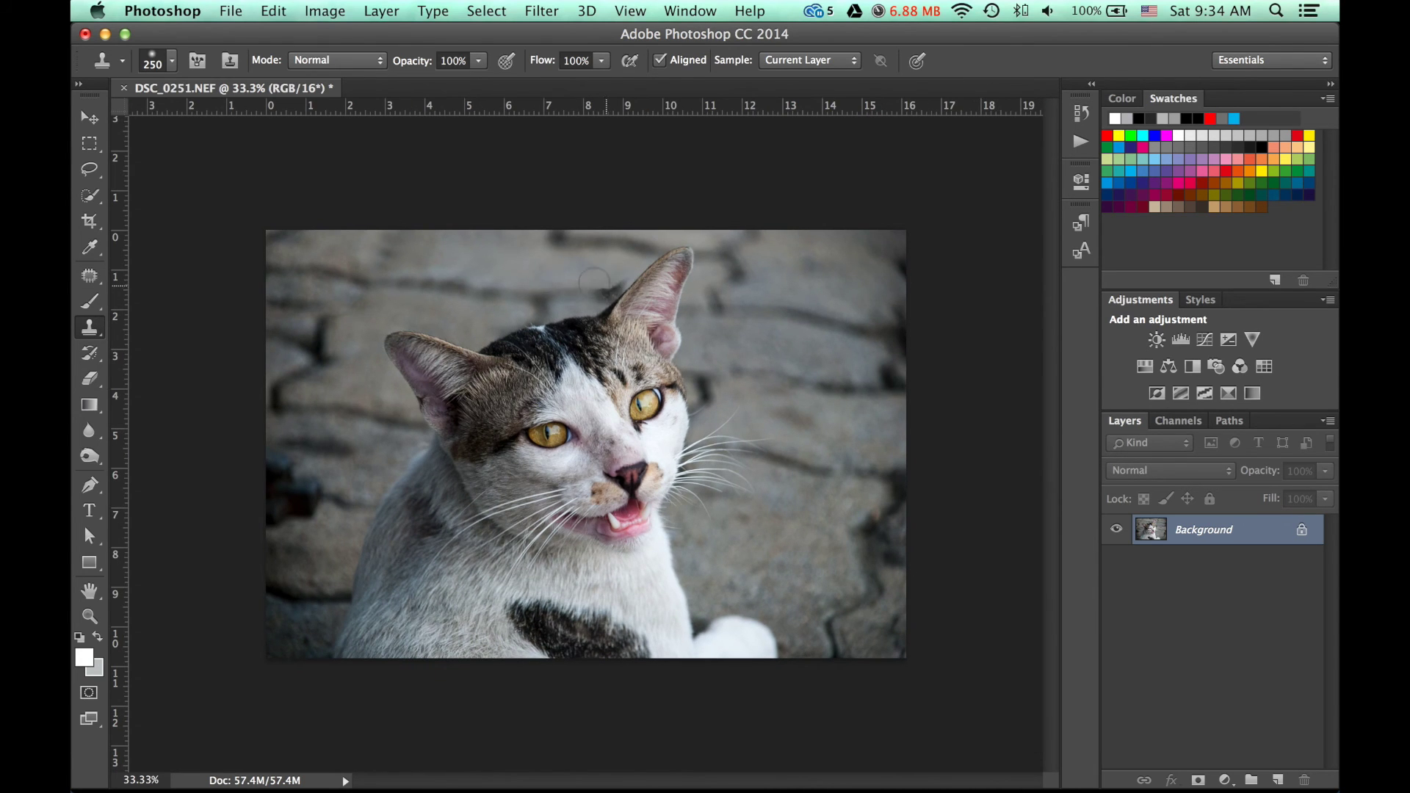
pyautogui.click(125, 89)
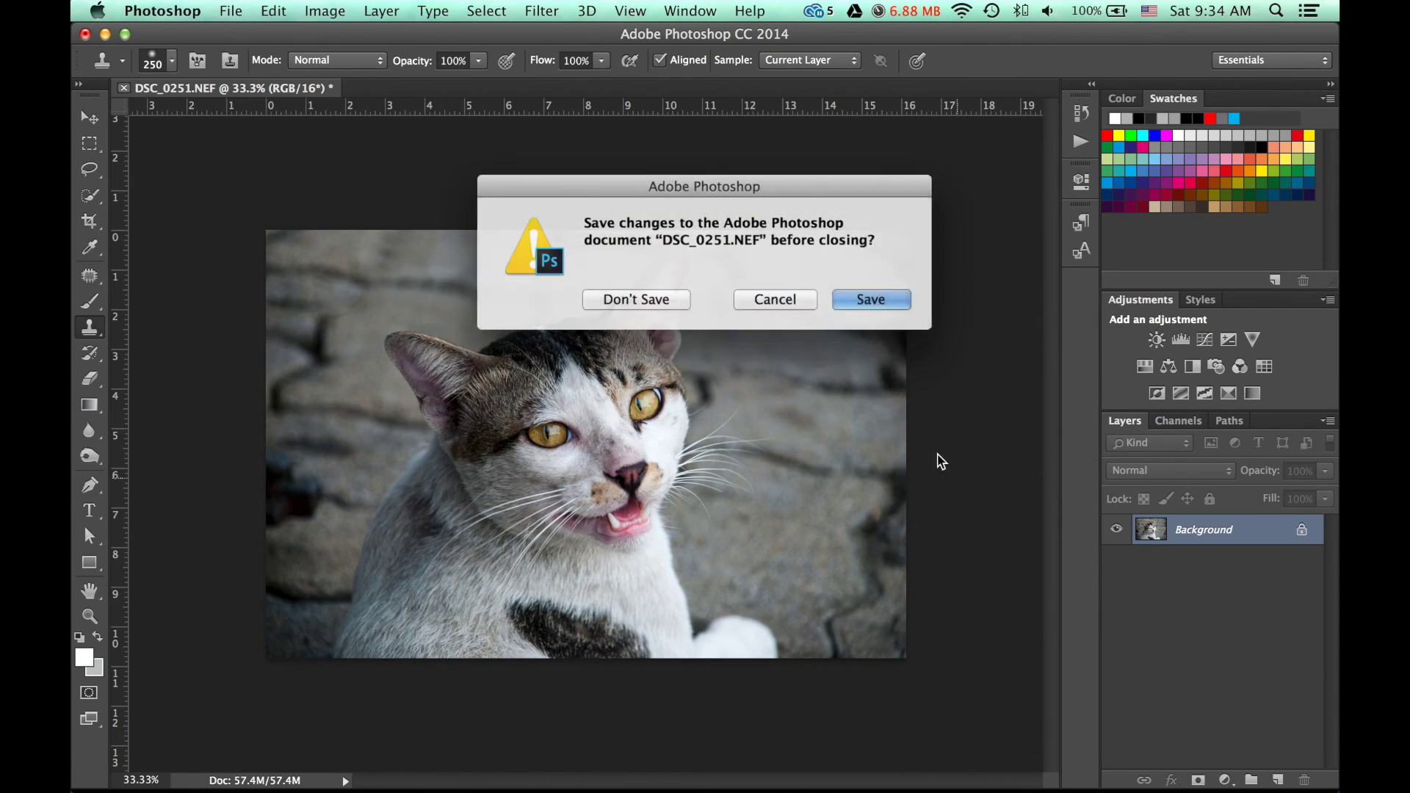
# Save the retouched cat photo in Photoshop, return to Lightroom and zoom it to Fill
pyautogui.click(886, 305)
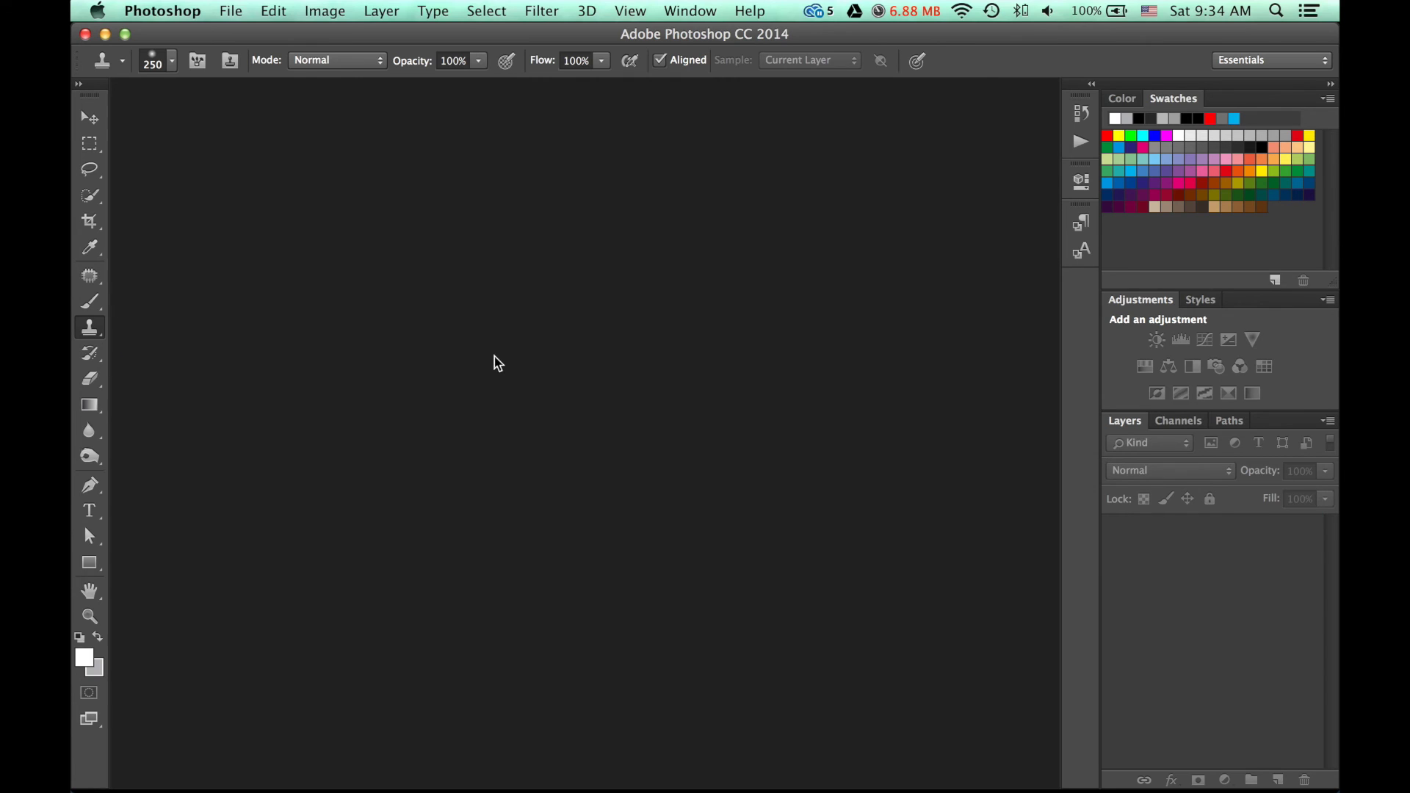
pyautogui.hotkey('ctrl', 'Up')
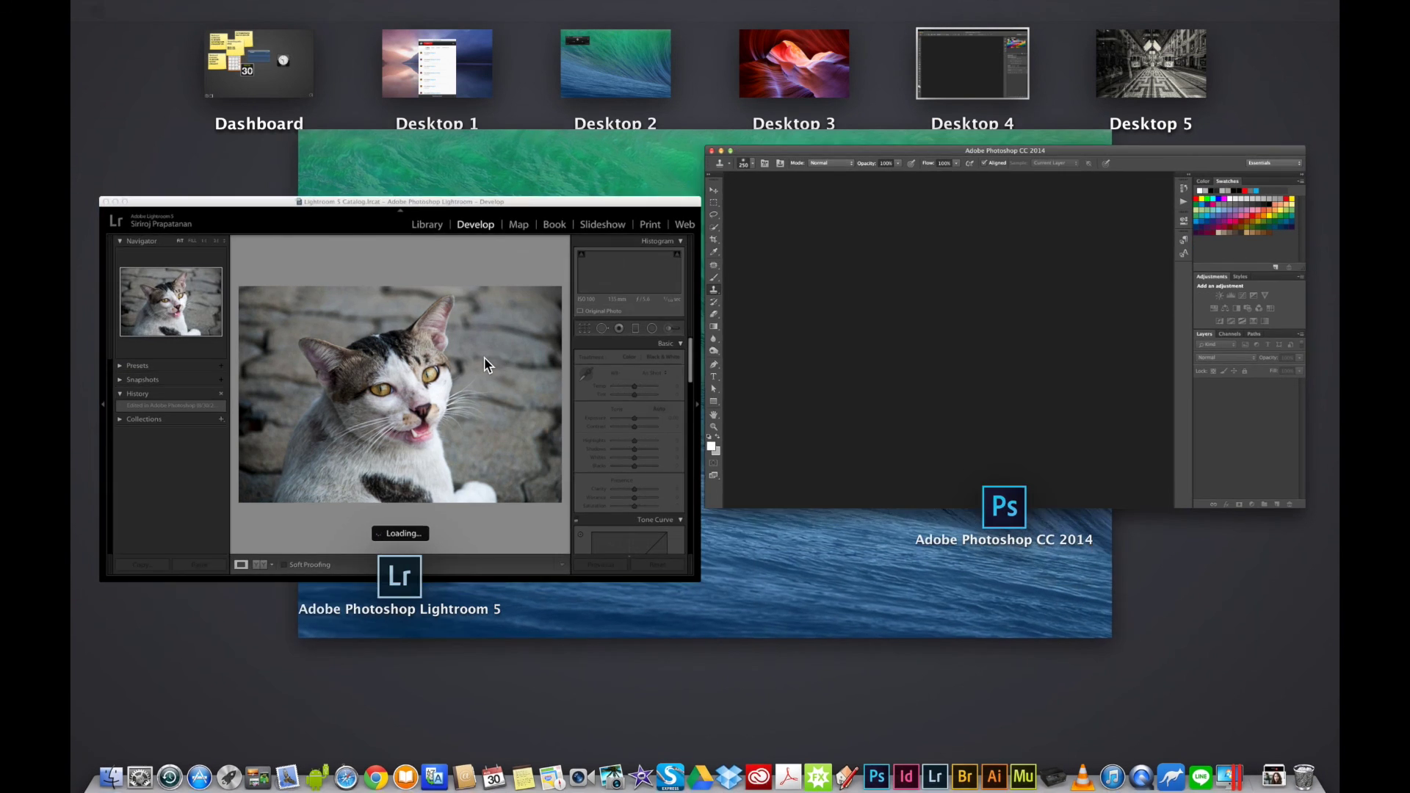
pyautogui.click(485, 352)
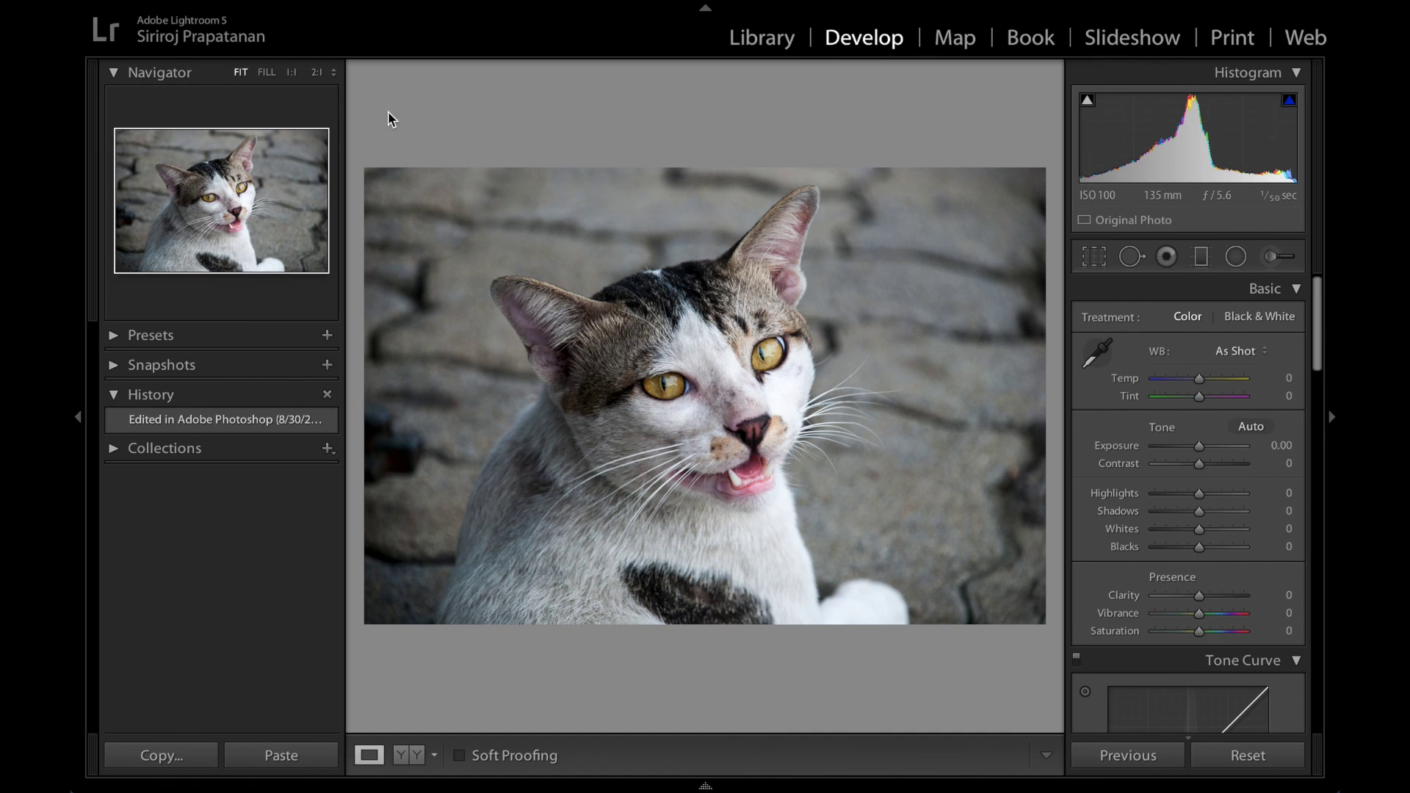
pyautogui.click(268, 75)
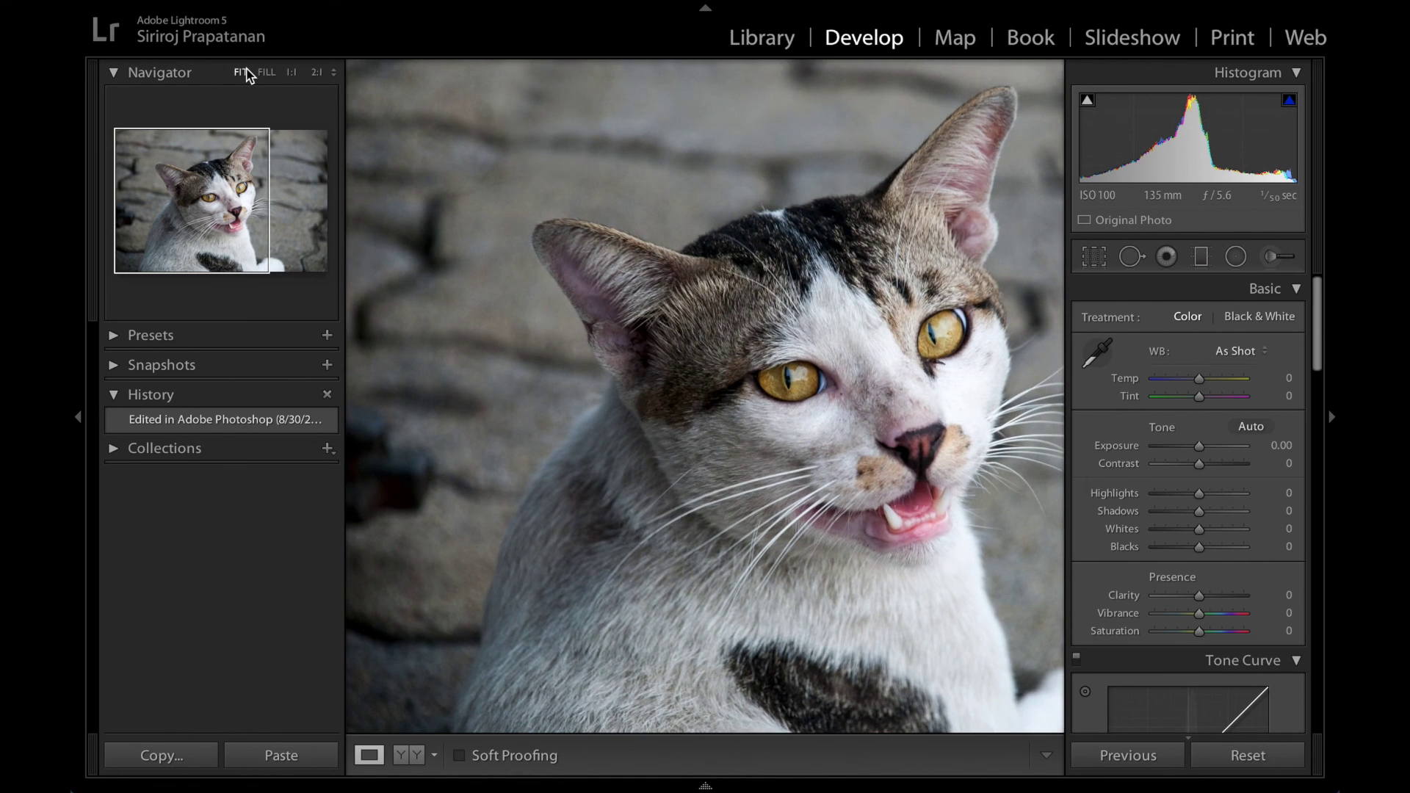
# Fit the cat photo in view and compare its versions in Before/After mode
pyautogui.click(242, 73)
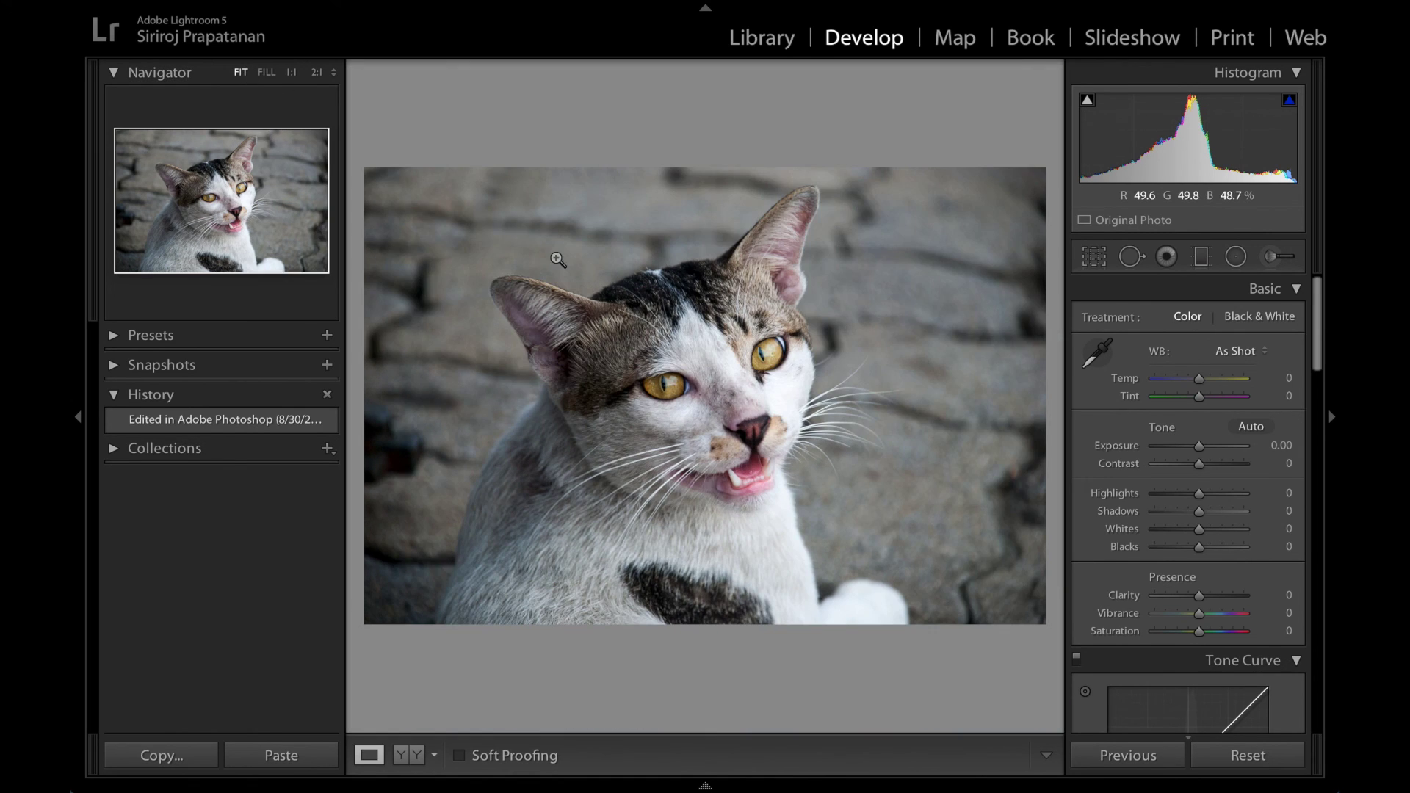
pyautogui.click(418, 755)
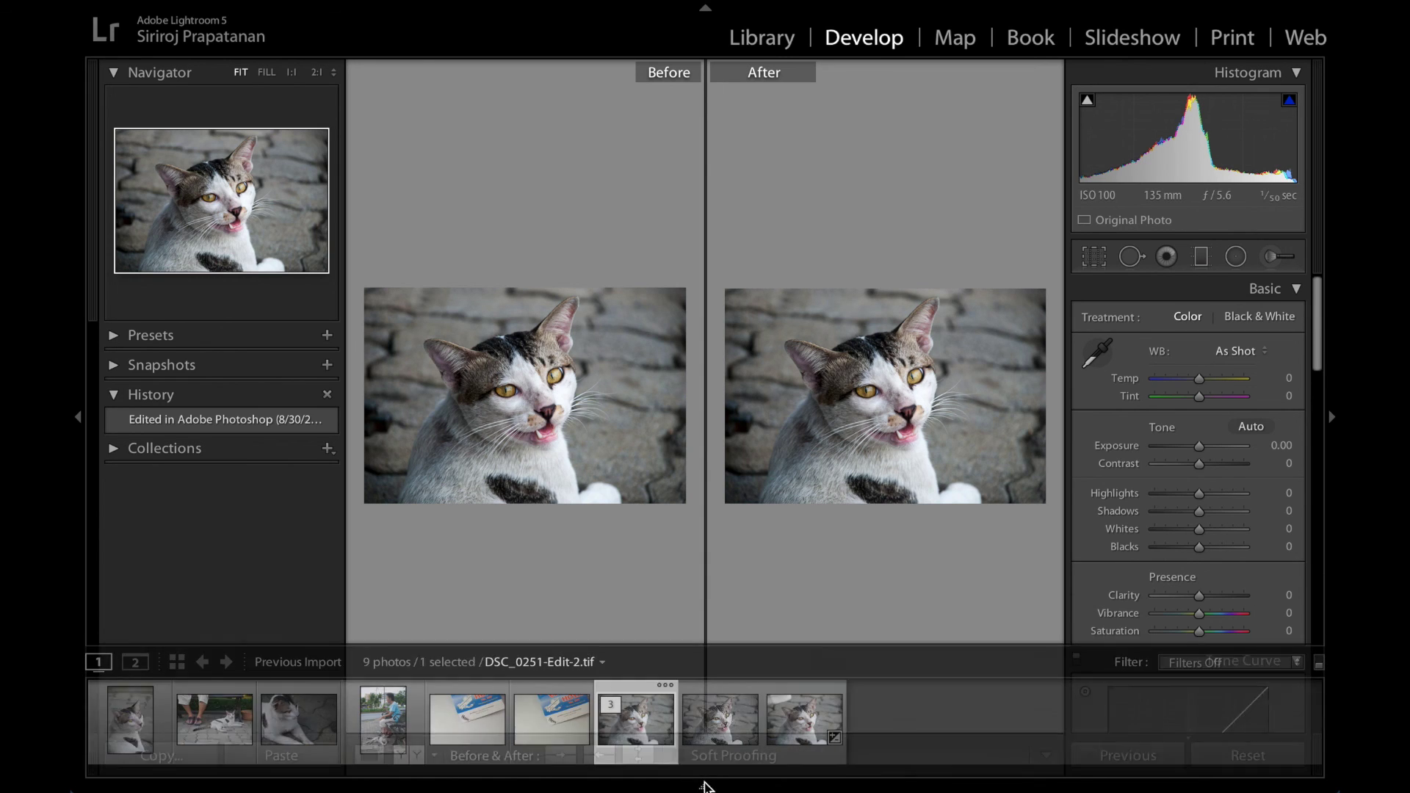
pyautogui.moveTo(804, 721)
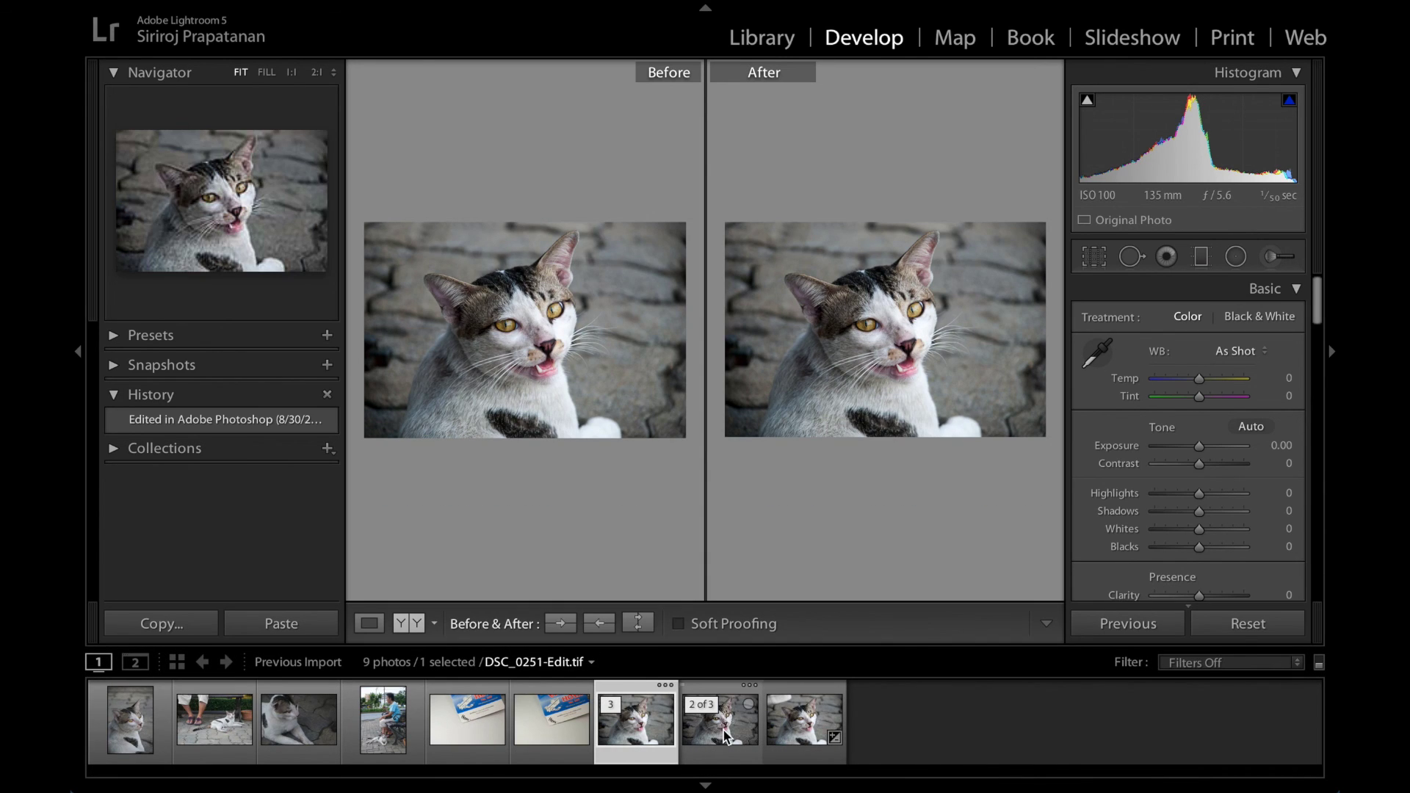
pyautogui.click(791, 733)
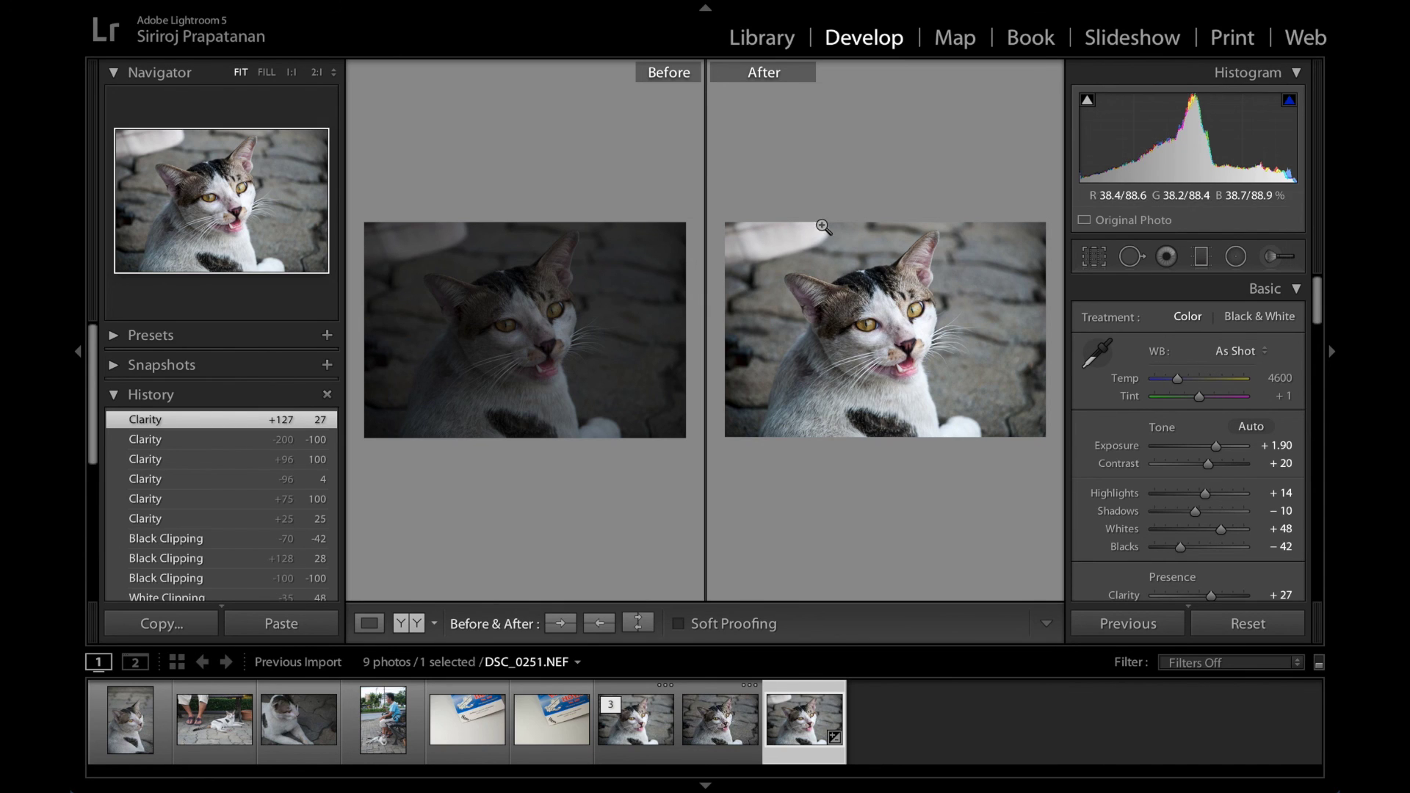
# Select the edited copy DSC_0251-Edit-2.tif in the stack and show it alone in Loupe view
pyautogui.click(625, 736)
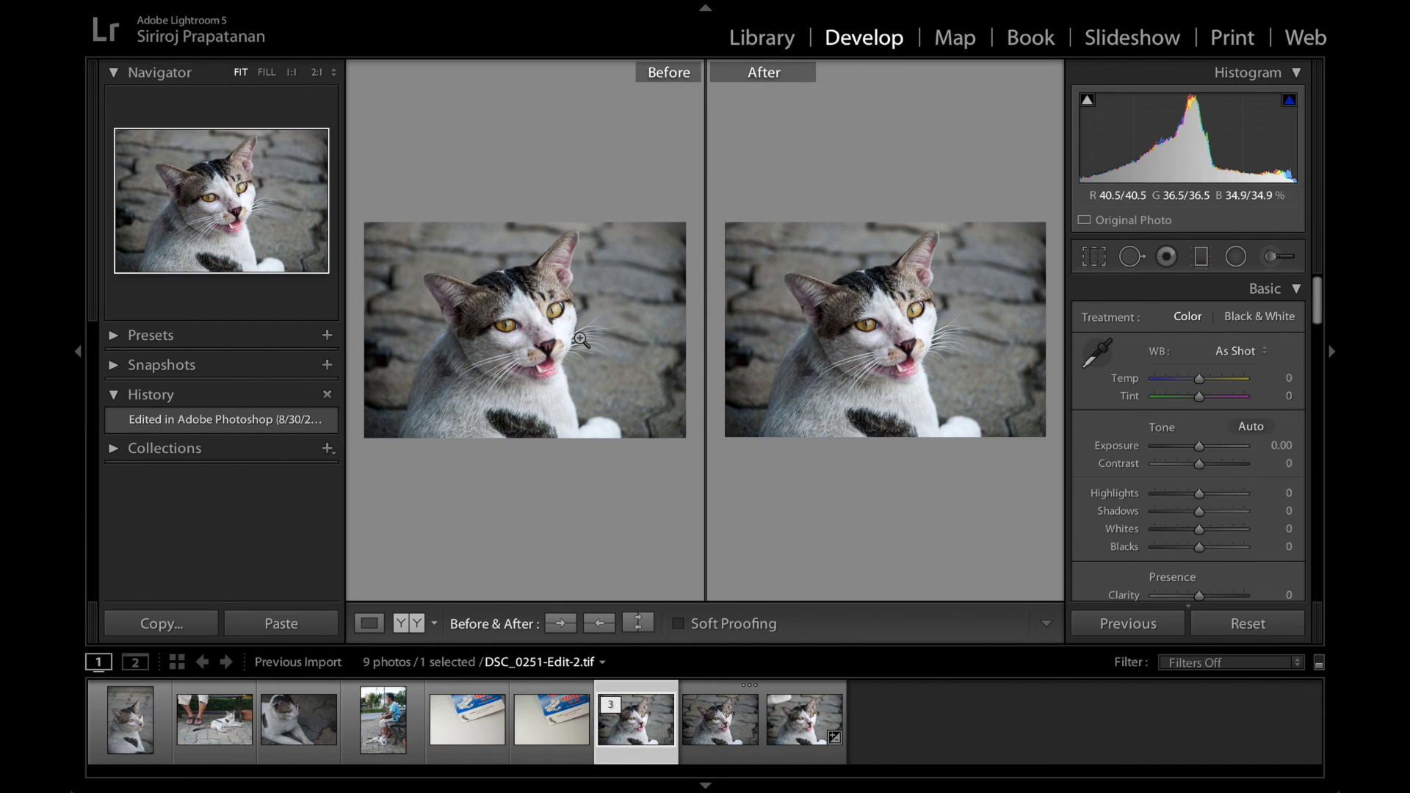
pyautogui.click(733, 738)
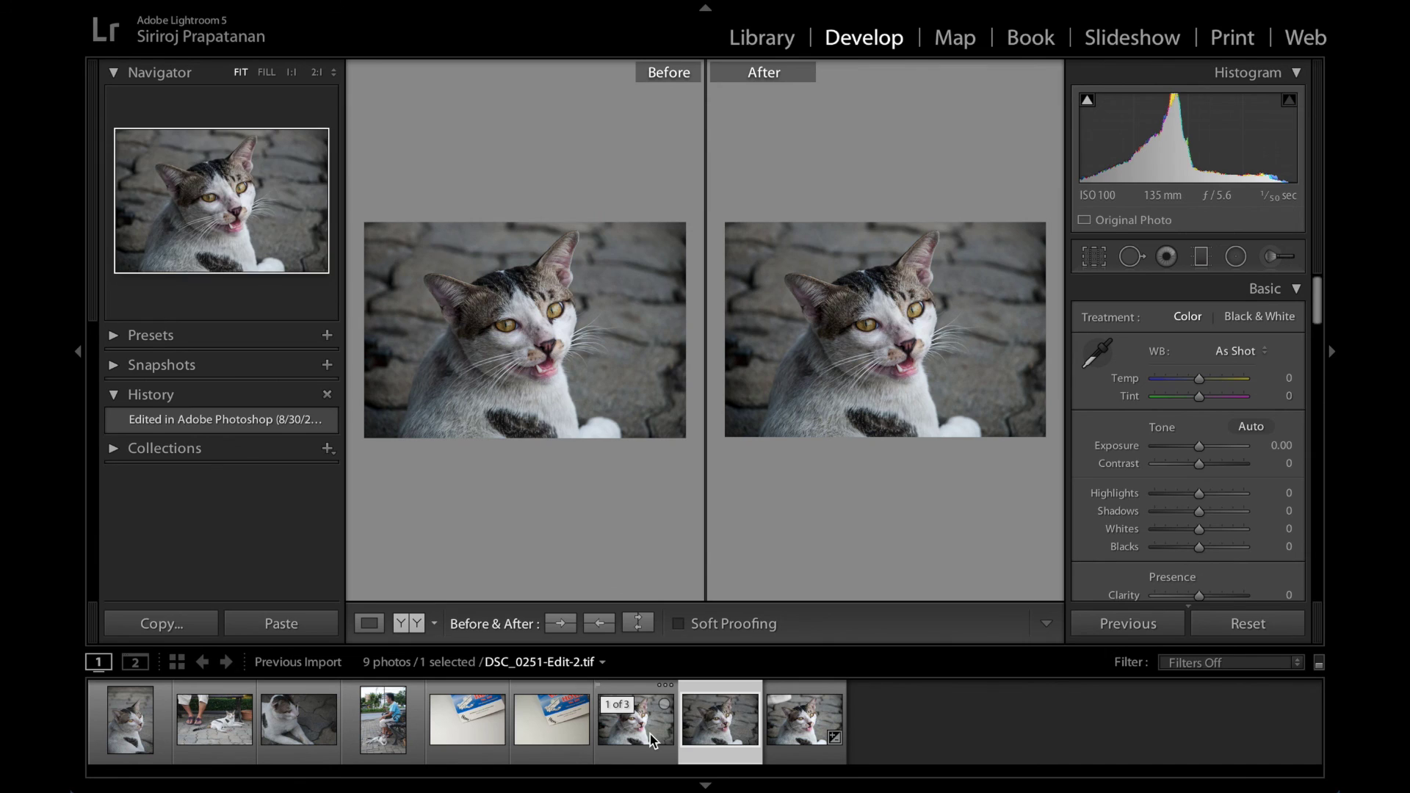
pyautogui.hotkey('shift', 's')
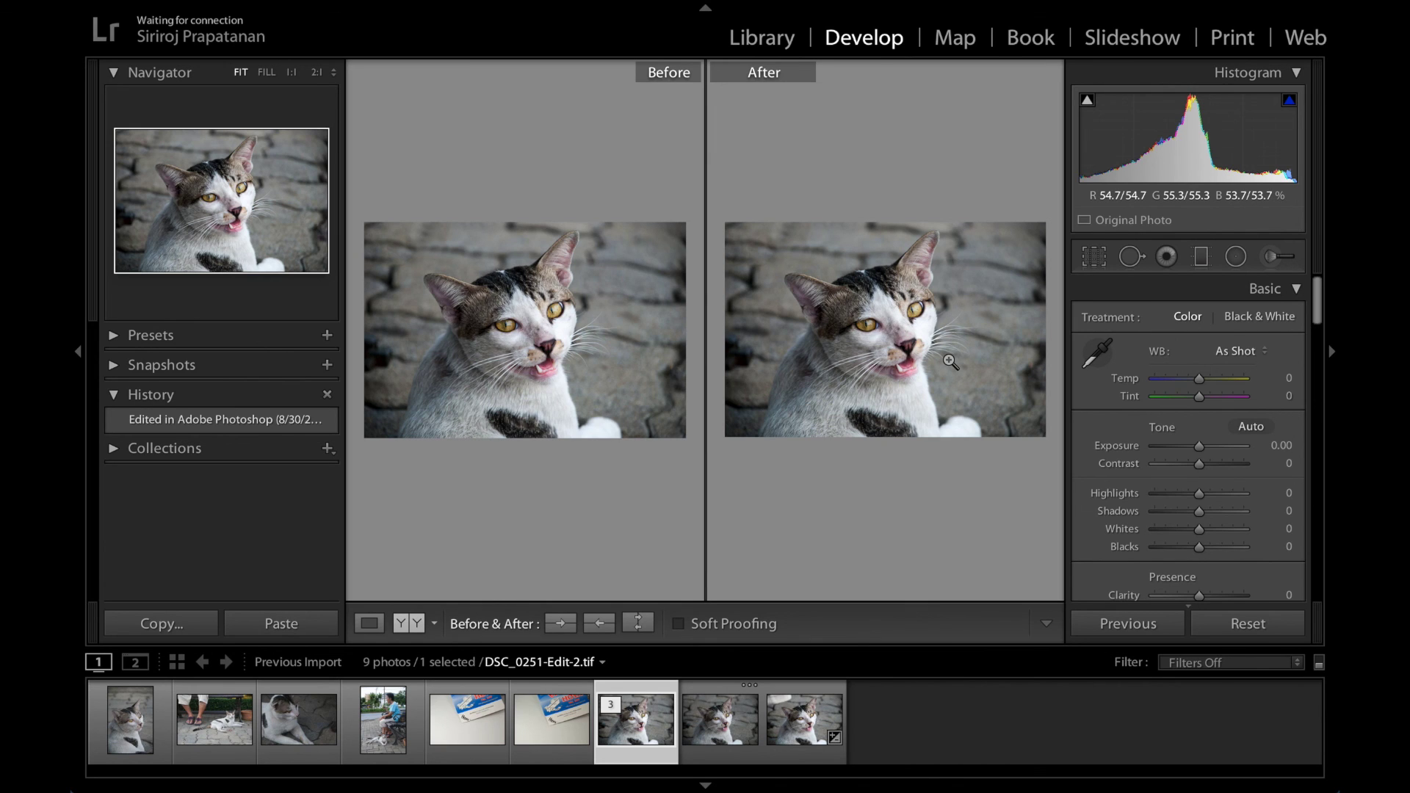
pyautogui.click(370, 622)
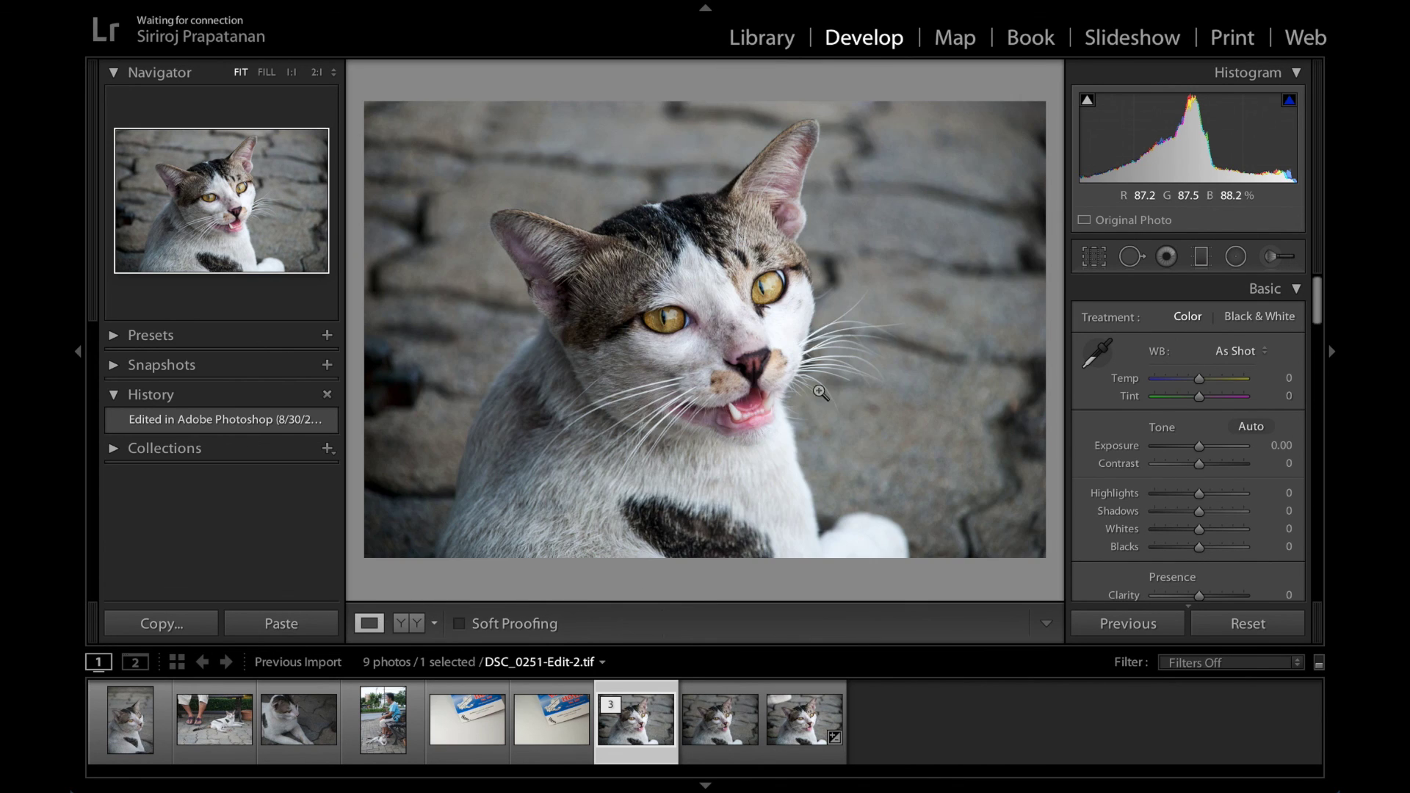